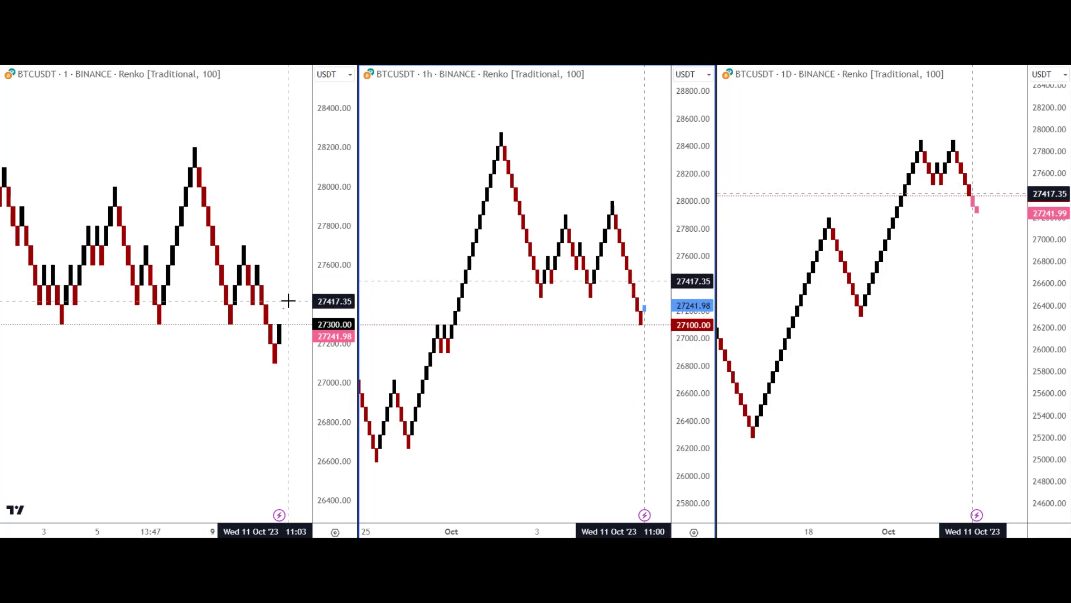
Step: Circle the latest bricks and the small swing just before them on the 1-minute chart with freehand brush strokes
mouse_move(283, 297)
mouse_down()
mouse_move(227, 350)
mouse_move(310, 341)
mouse_move(292, 313)
mouse_up()
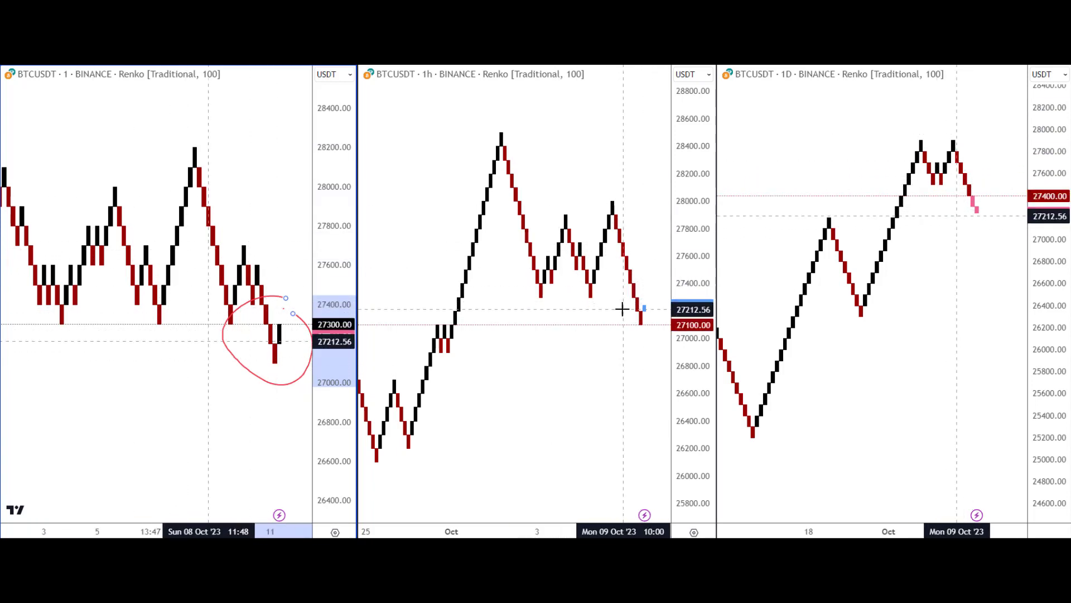
click(217, 277)
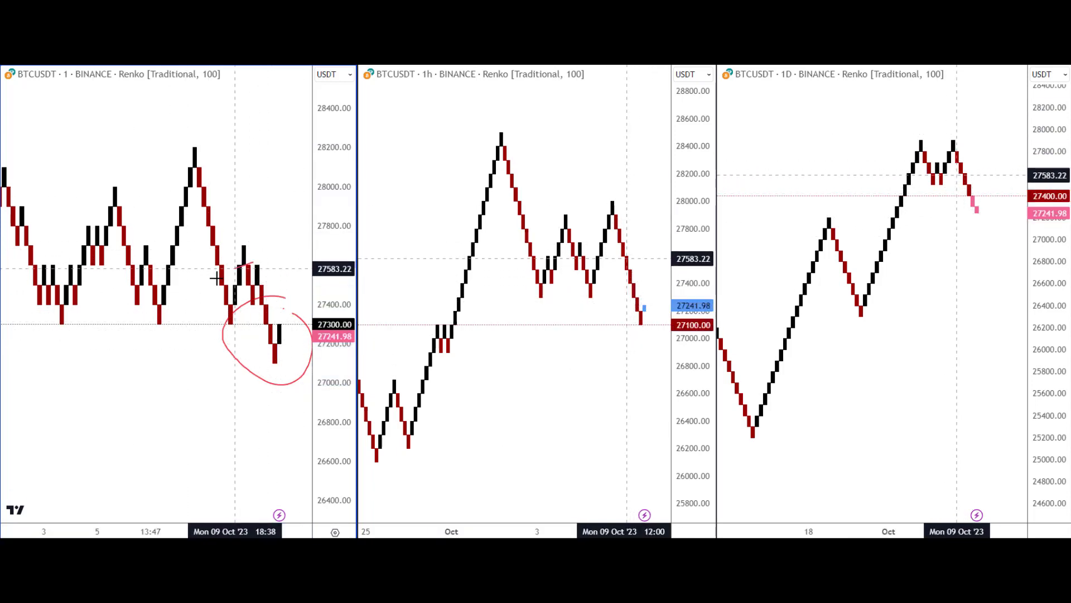
drag(217, 277, 267, 277)
Step: Circle the last swing and newest brick on the 1-hour chart, plus the final bricks on the 1-minute chart
mouse_move(623, 204)
mouse_down()
mouse_move(602, 220)
mouse_move(651, 323)
mouse_up()
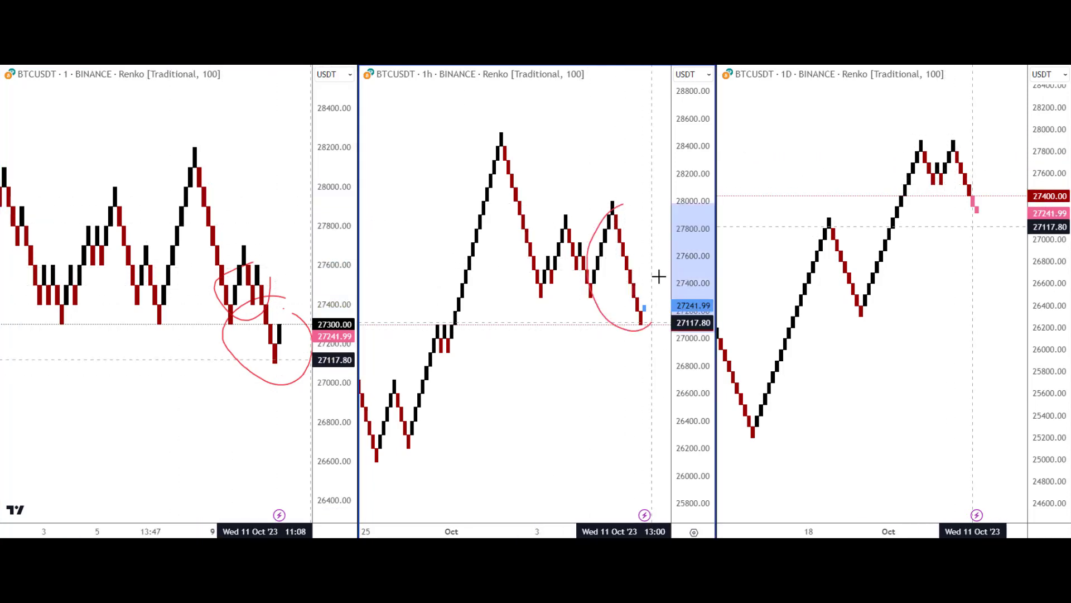
drag(658, 276, 648, 242)
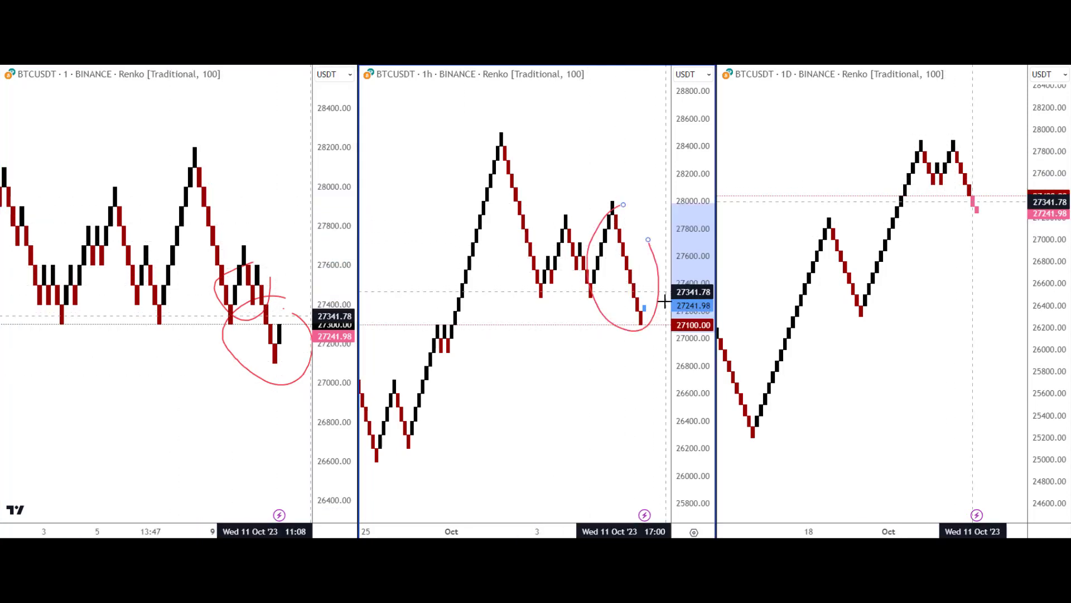
mouse_move(650, 296)
mouse_down()
mouse_move(634, 299)
mouse_move(653, 302)
mouse_up()
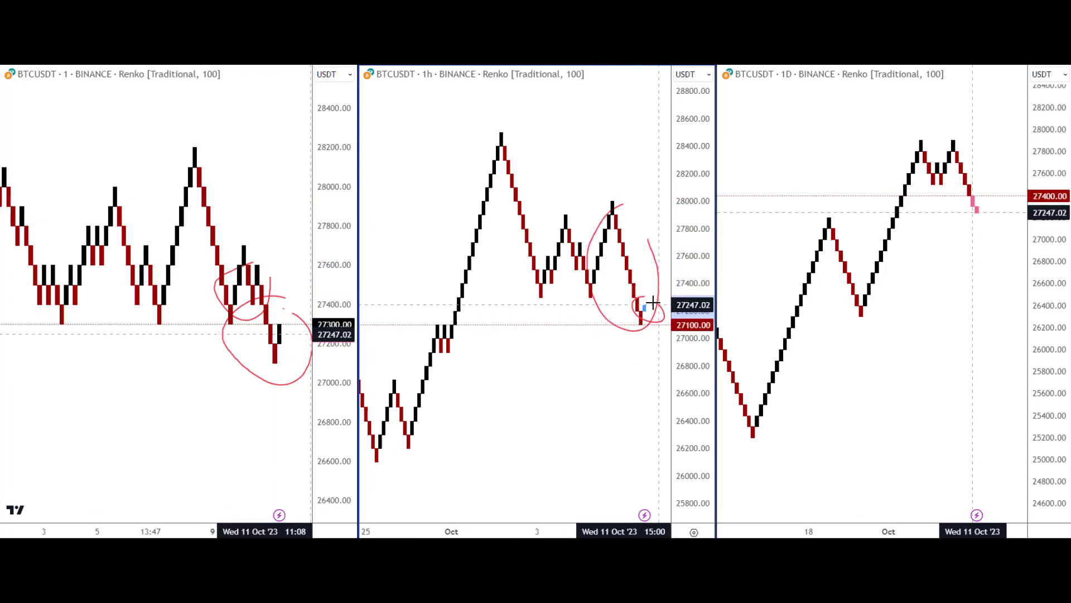
mouse_move(284, 311)
mouse_down()
mouse_move(249, 320)
mouse_move(284, 347)
mouse_move(285, 318)
mouse_up()
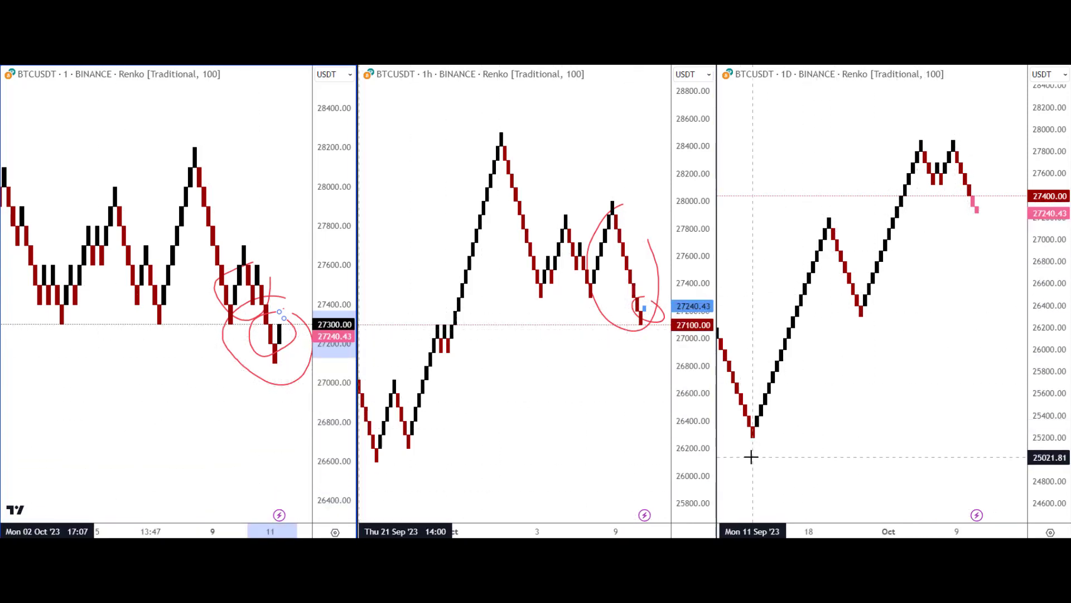
Step: Brush a rising line beneath the daily chart's uptrend, mark its latest bricks with a circle and arrows, and dismiss the DXY alert
drag(752, 454, 1005, 207)
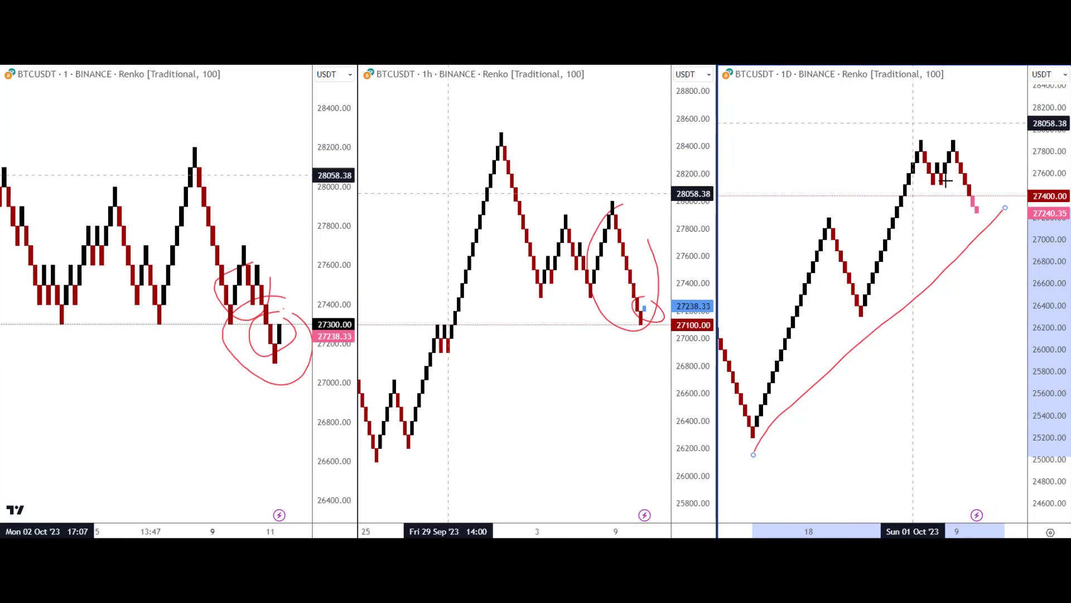
mouse_move(981, 187)
mouse_down()
mouse_move(947, 192)
mouse_move(991, 188)
mouse_up()
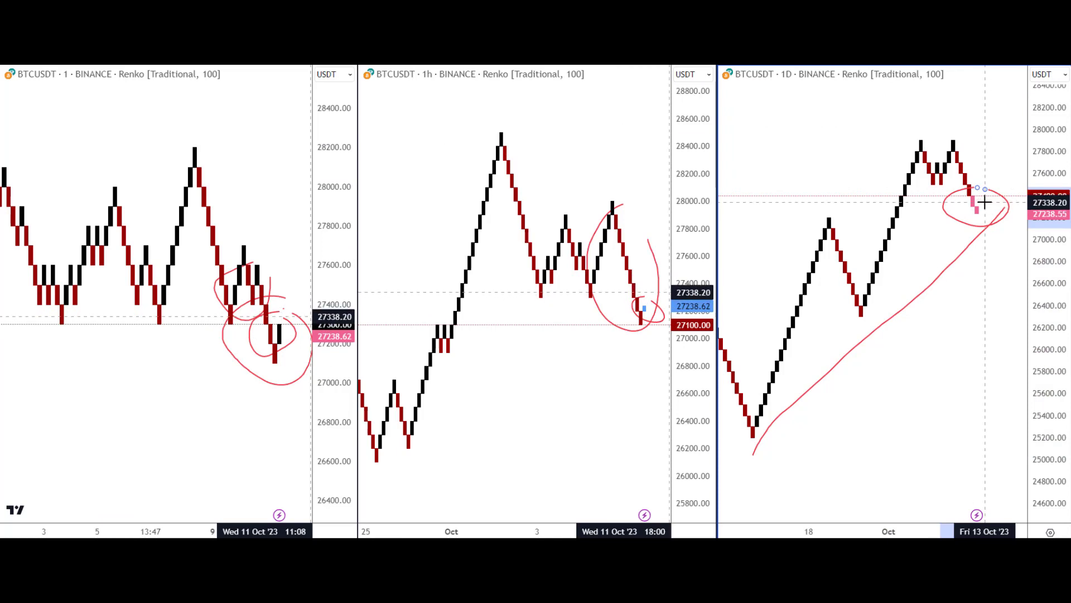
mouse_move(980, 203)
mouse_down()
mouse_move(999, 187)
mouse_move(985, 184)
mouse_up()
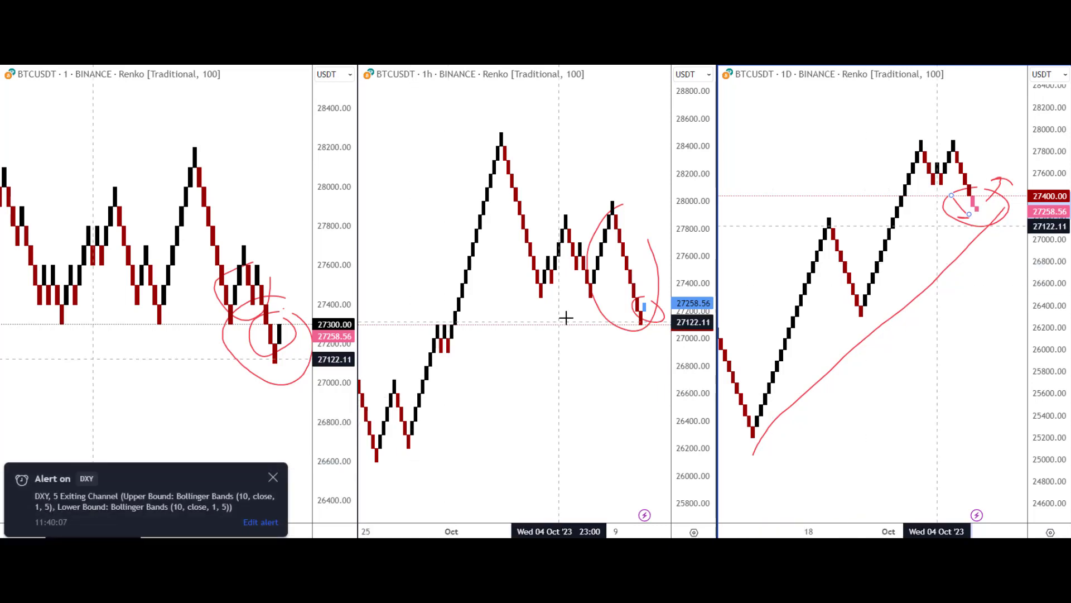
click(275, 476)
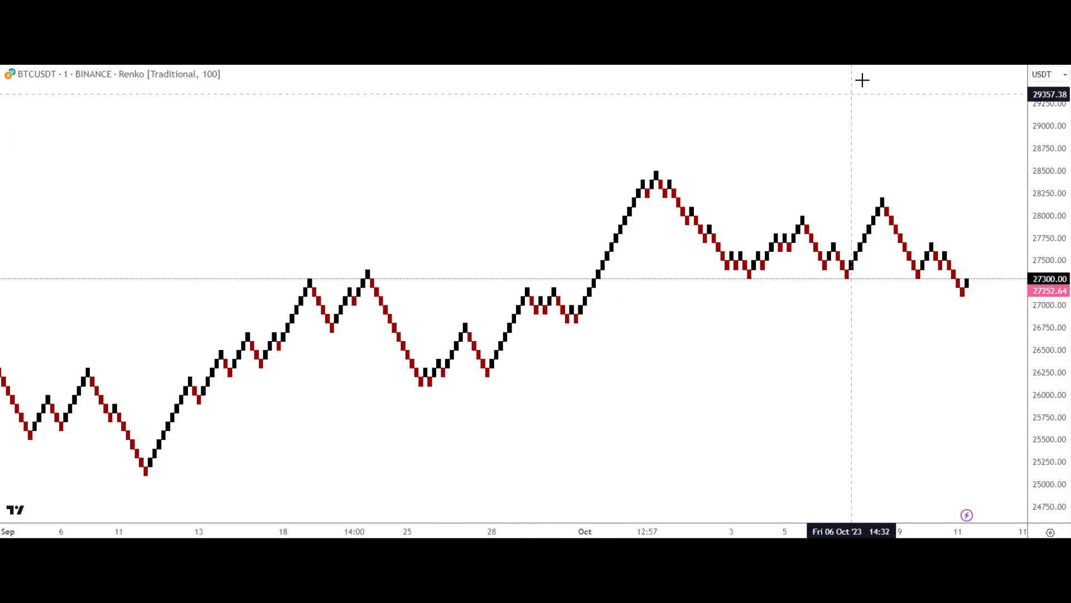
Step: Switch to a two-chart side-by-side layout and set the second BTCUSDT chart's interval to 1 minute
click(890, 103)
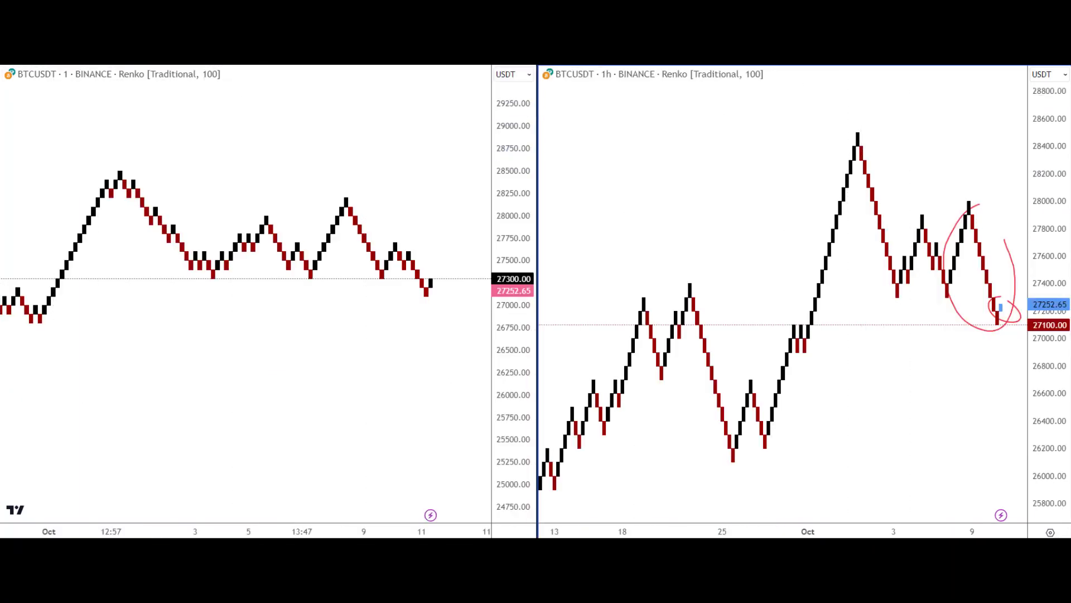
click(95, 66)
click(106, 84)
Step: Remove all drawings from the second BTCUSDT chart
right_click(776, 136)
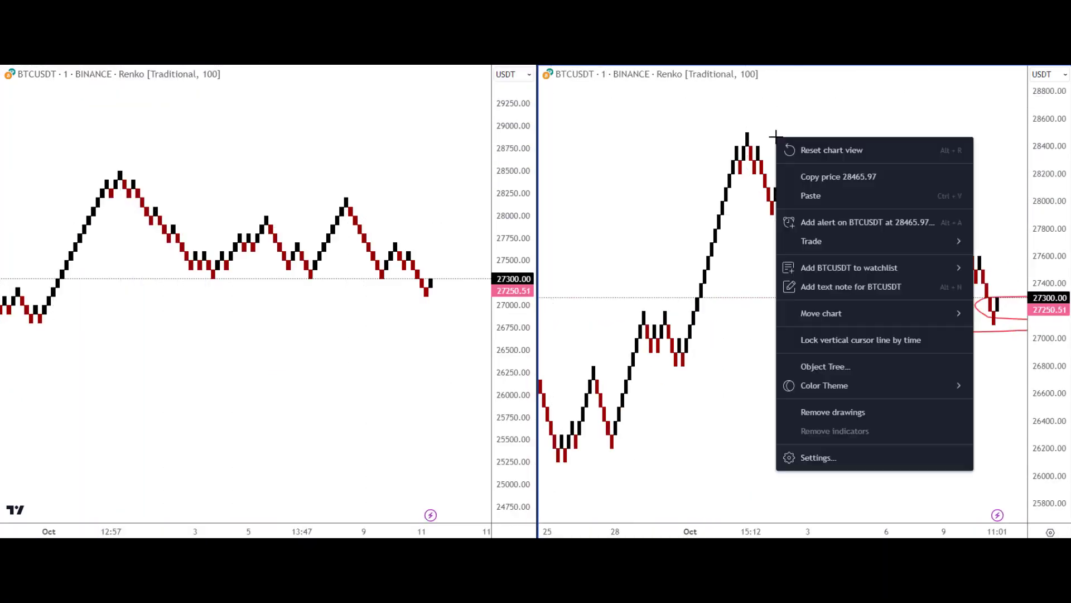
click(866, 413)
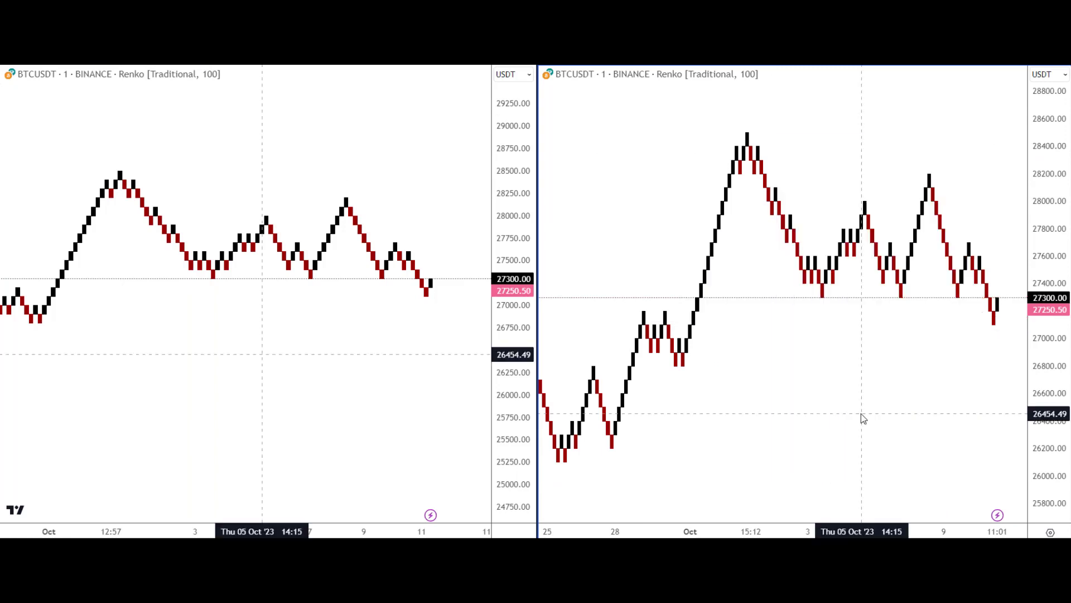
drag(1056, 223, 1056, 234)
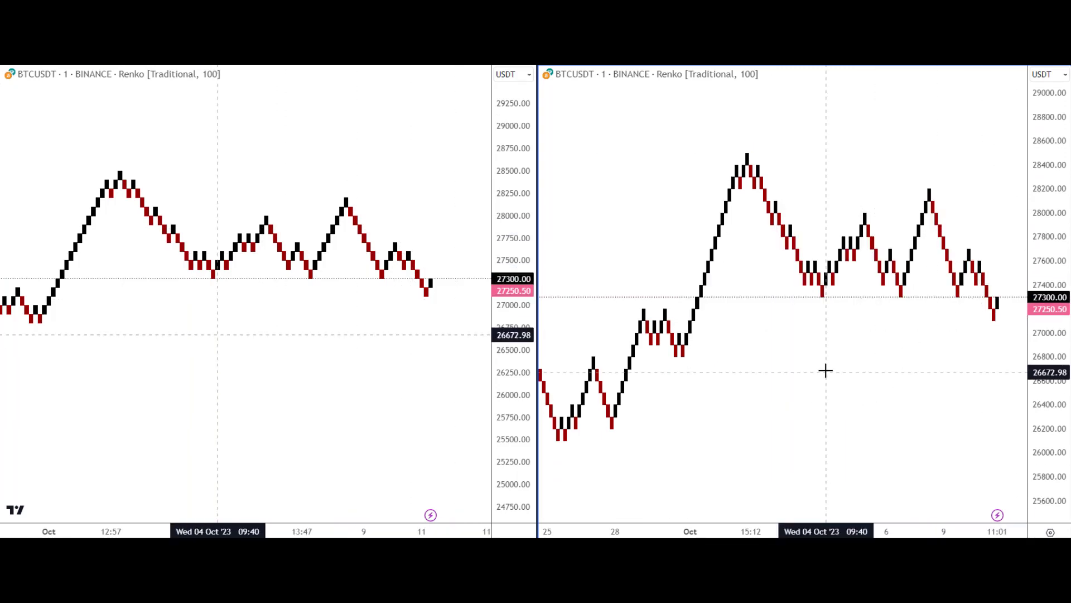
Step: Set the second BTCUSDT chart's Renko box size to 500 and fit its price scale to the bricks
double_click(712, 77)
click(641, 342)
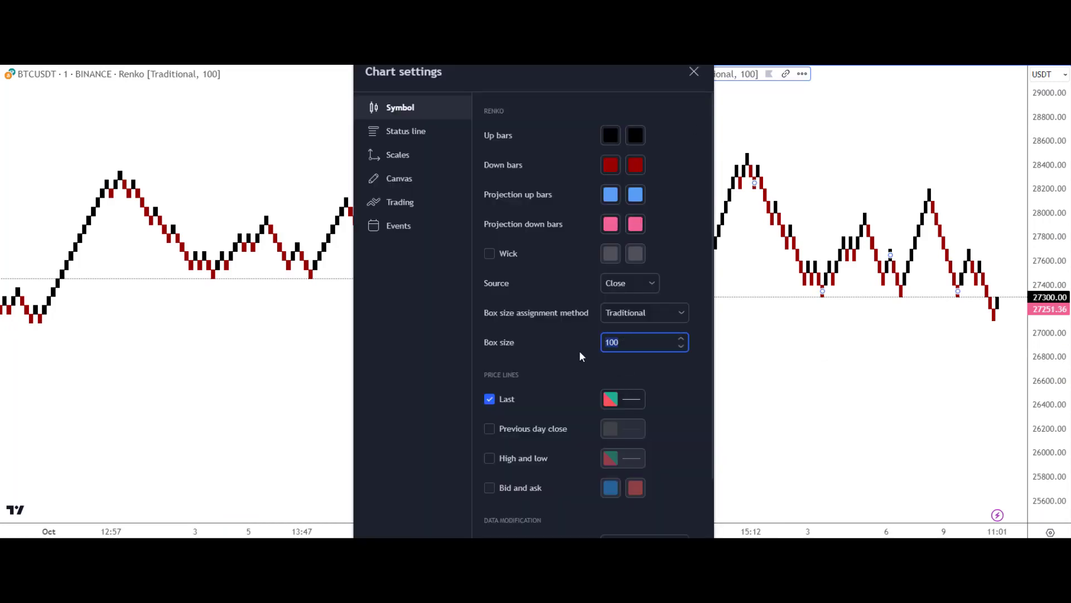
text(500)
key(Return)
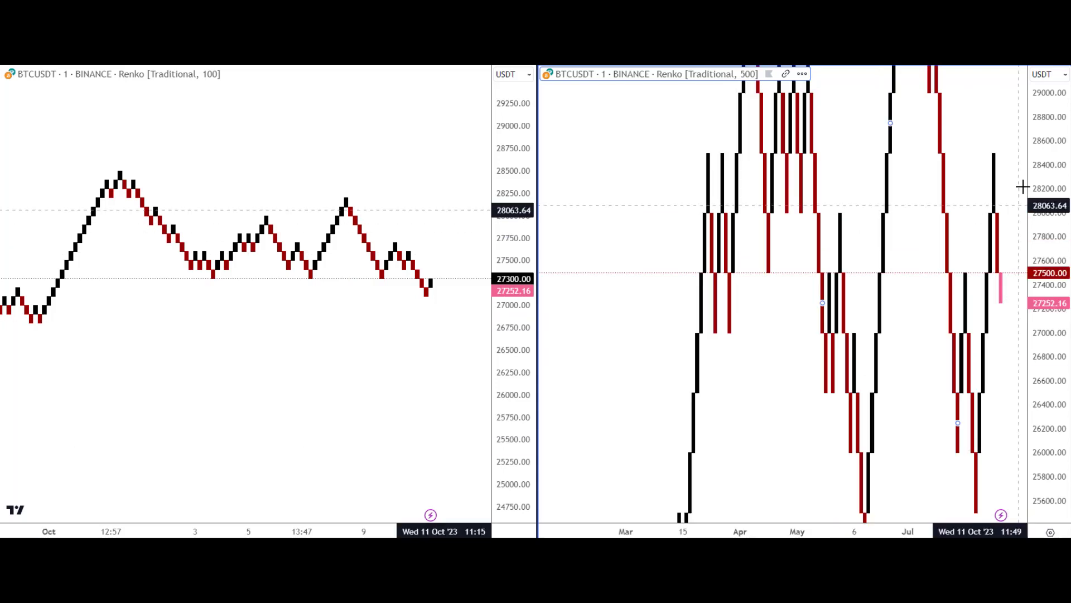
double_click(1044, 156)
drag(1049, 156, 1049, 185)
drag(914, 392, 905, 382)
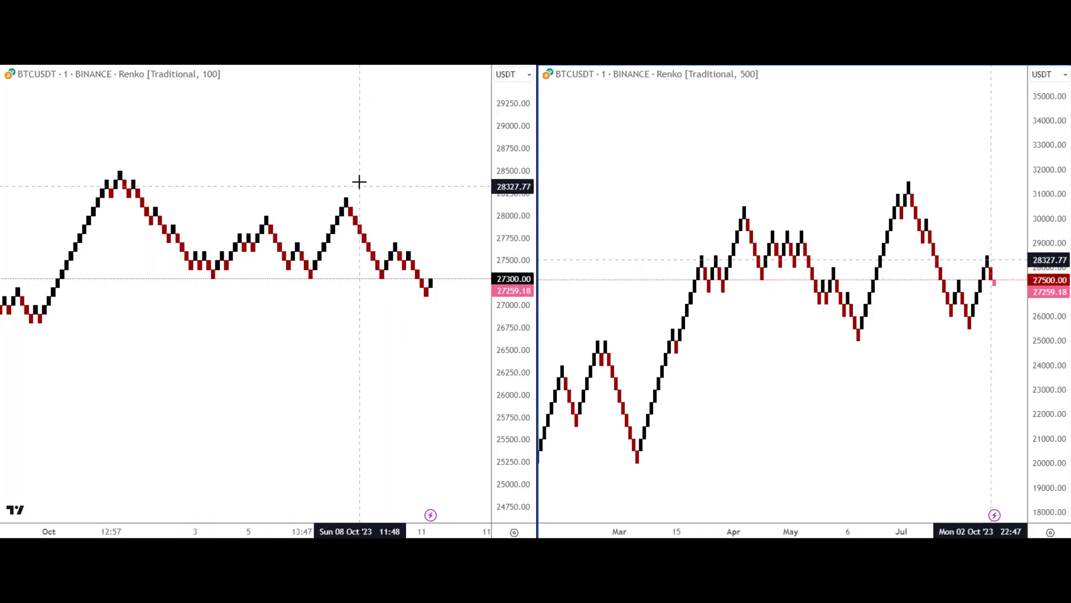
Step: Circle the October price action on the 100-box chart and brush boundary lines, swing lines and a latest-brick circle on the 500-box chart
mouse_move(356, 180)
mouse_down()
mouse_move(52, 193)
mouse_move(439, 314)
mouse_move(307, 172)
mouse_up()
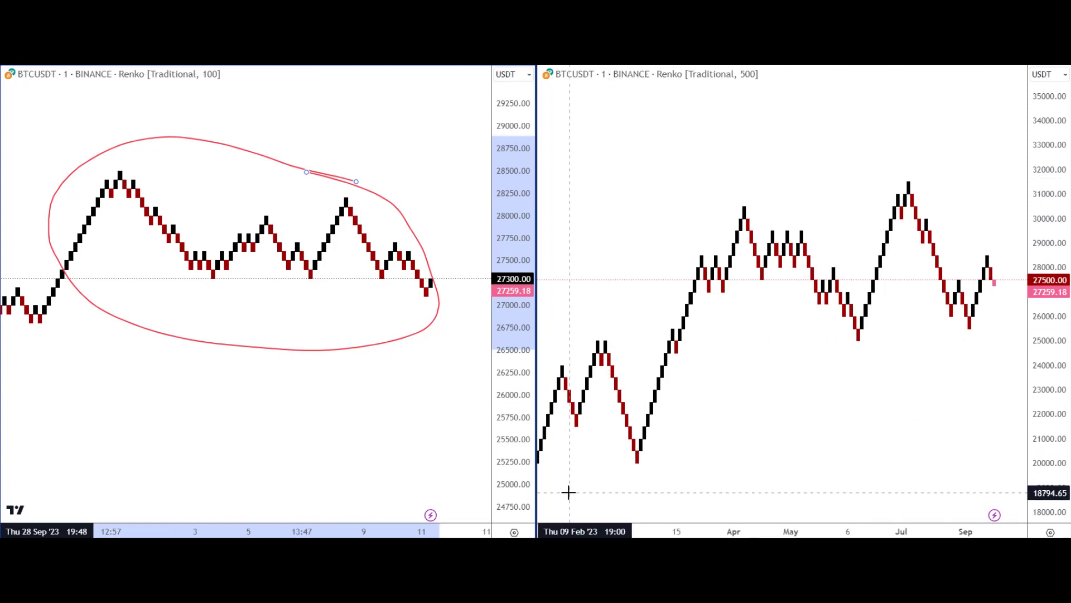
drag(562, 493, 996, 478)
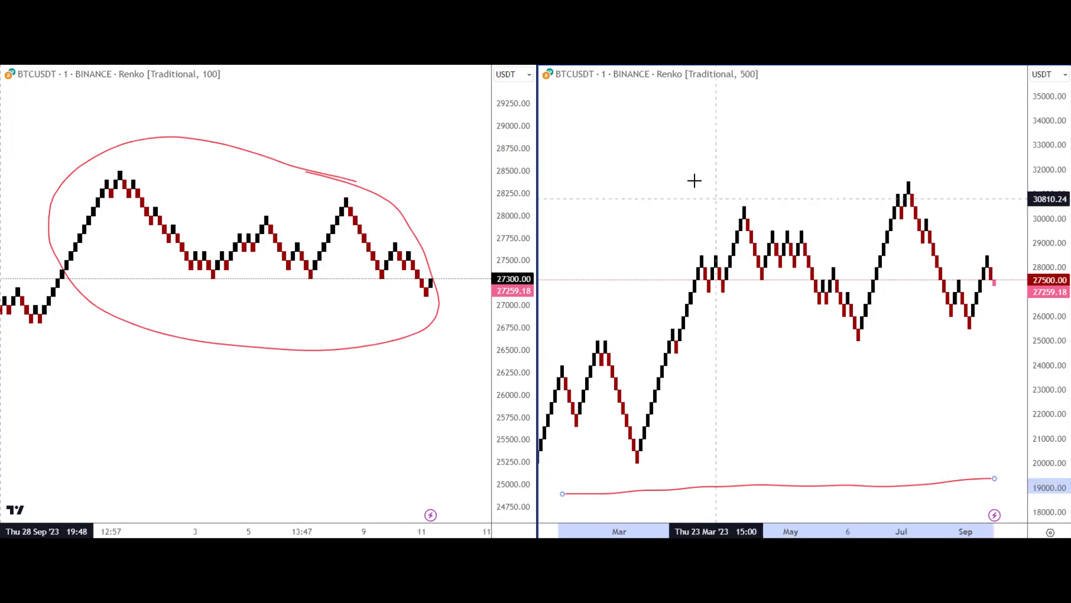
drag(630, 175, 1012, 176)
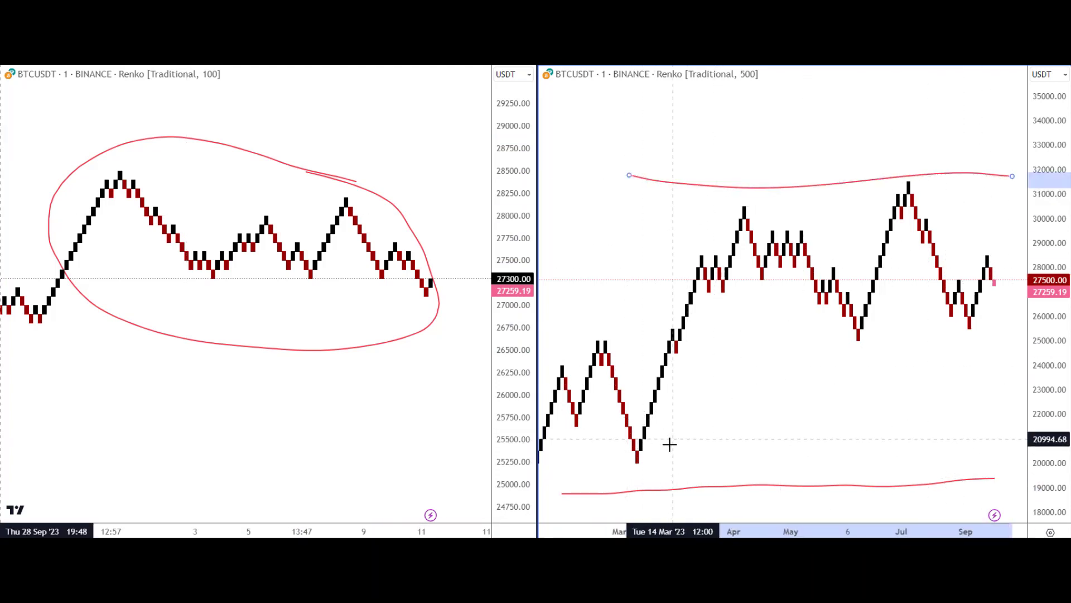
drag(663, 453, 748, 235)
mouse_move(789, 202)
mouse_down()
mouse_move(885, 375)
mouse_move(932, 175)
mouse_move(1009, 280)
mouse_move(998, 269)
mouse_up()
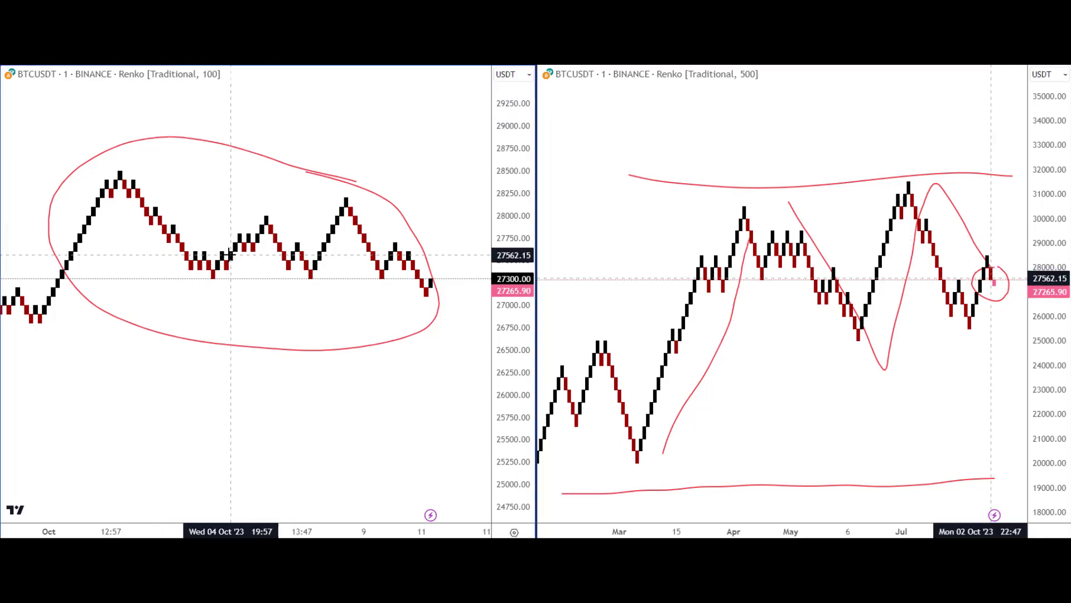
Step: Examine the box size assignment method options in the 100-box chart's settings, leaving the method on Traditional
right_click(228, 255)
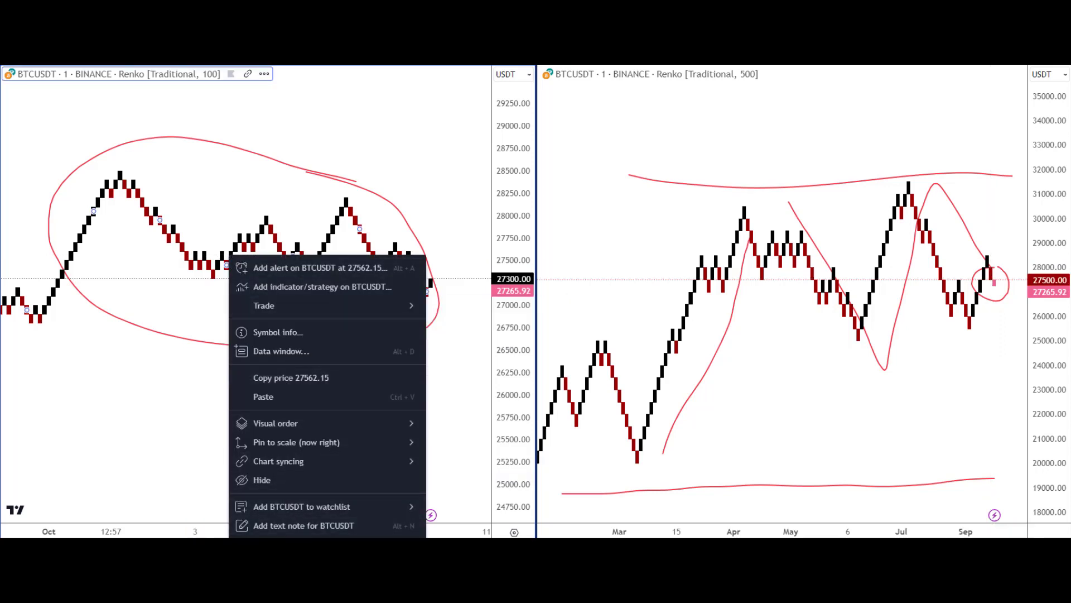
click(290, 552)
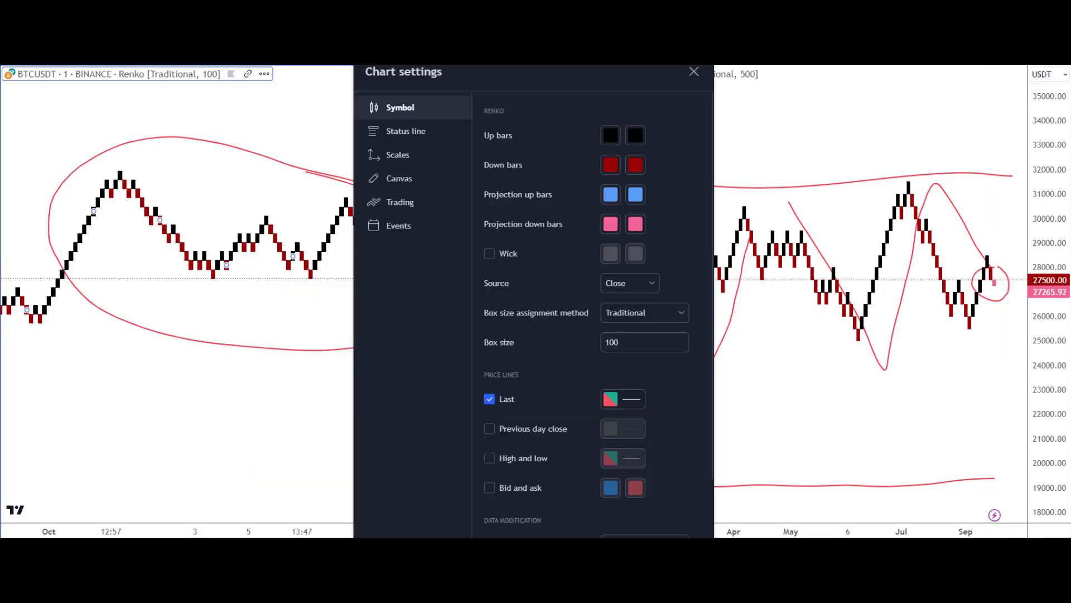
click(648, 314)
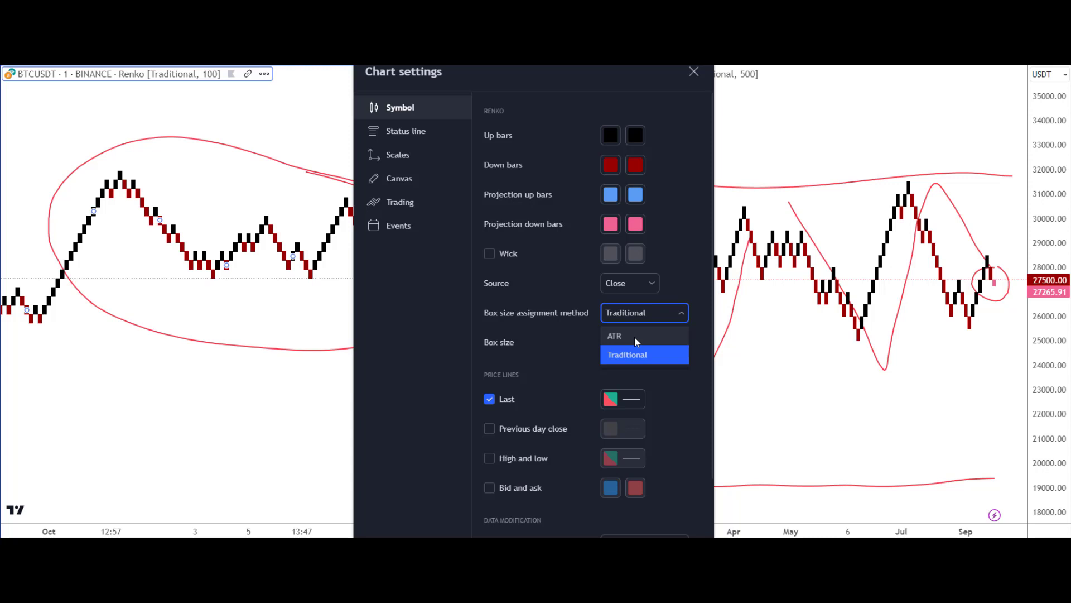
click(638, 312)
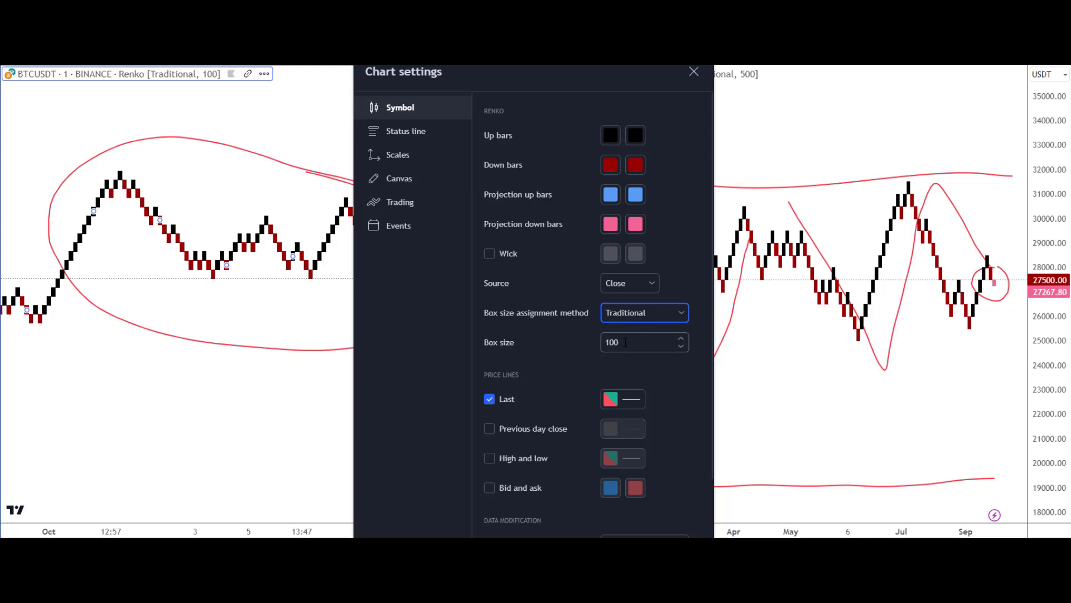
click(694, 72)
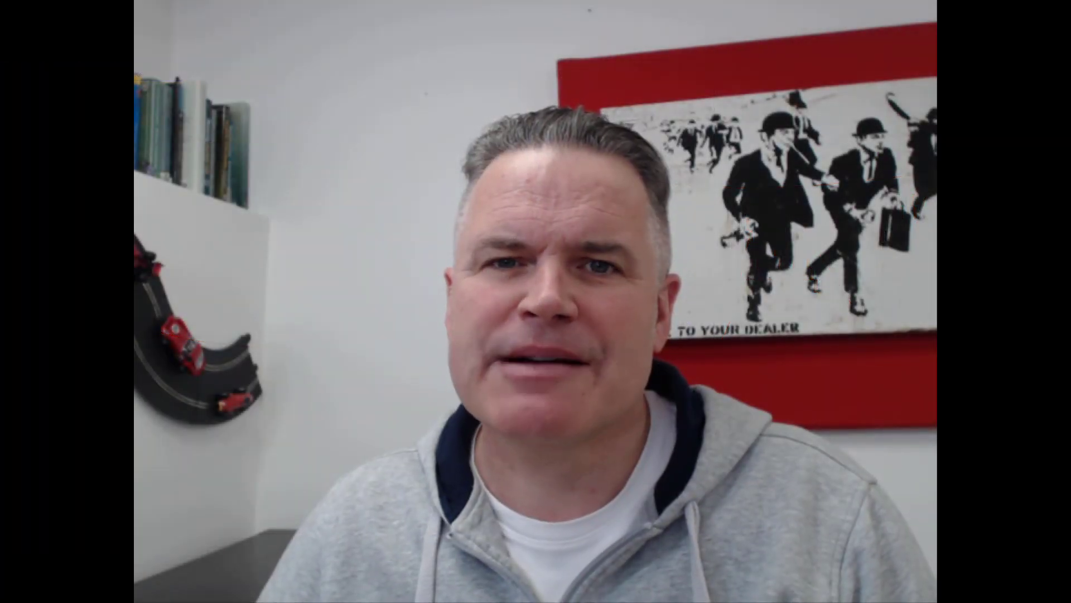
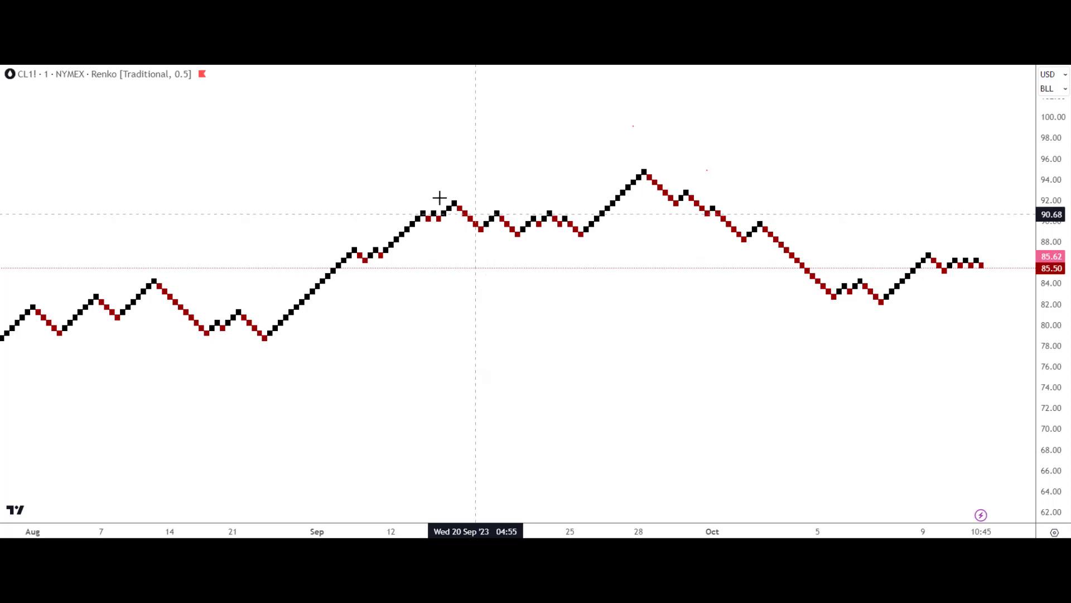
Step: Add the Stochastic indicator from the favorites to the CL1! Renko chart
key(slash)
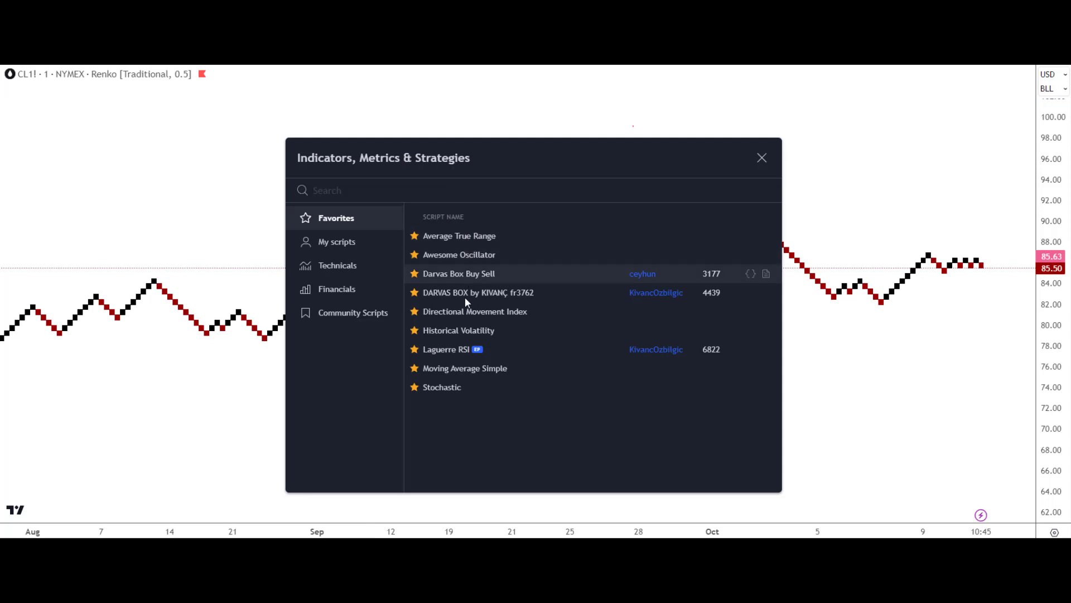
click(452, 386)
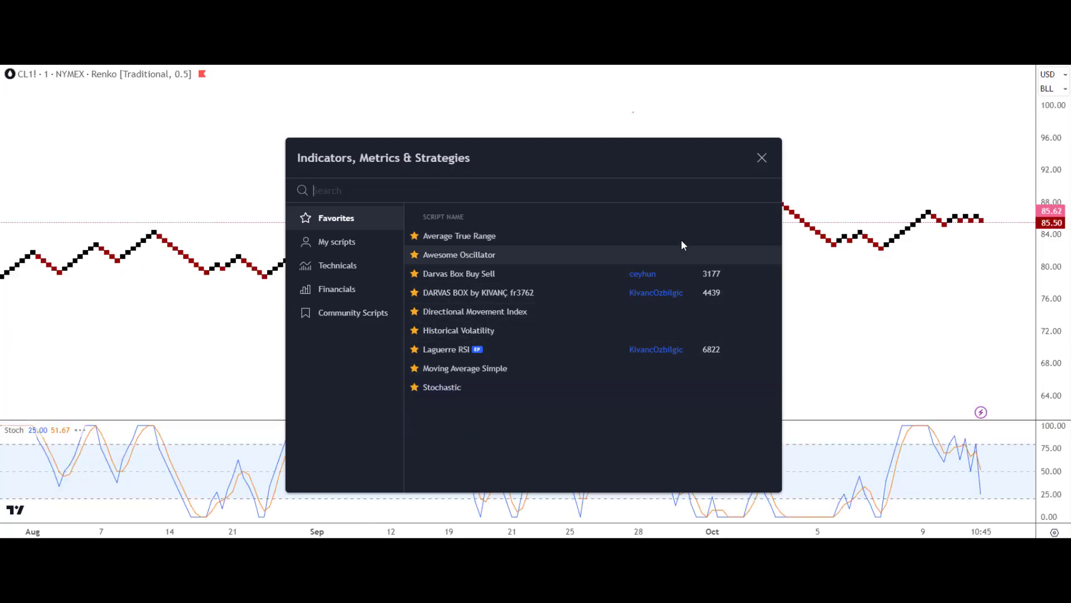
click(762, 158)
scroll(546, 426, up, 2)
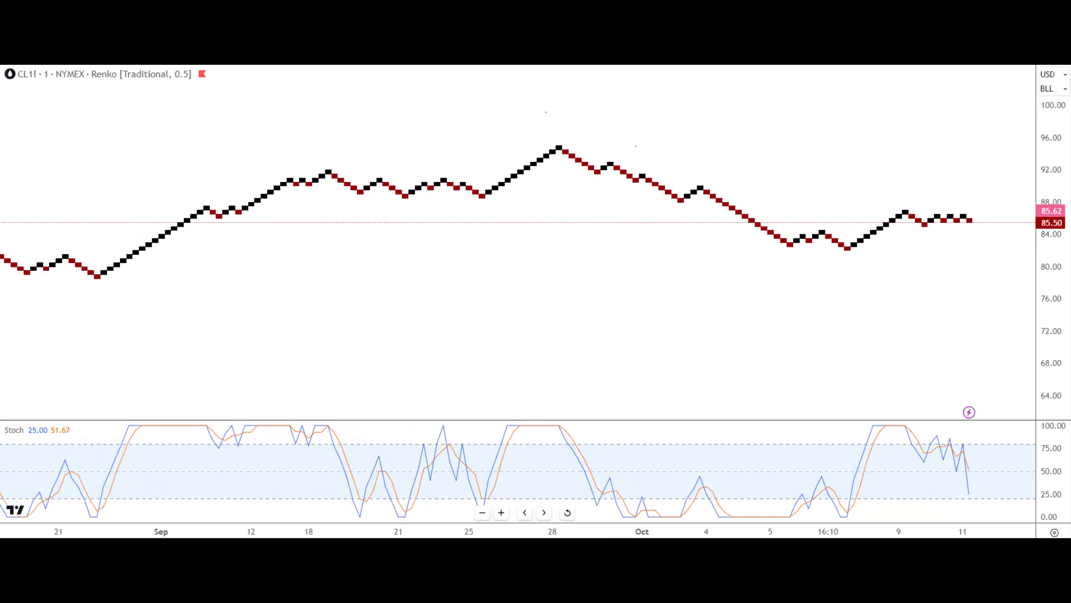
right_click(548, 430)
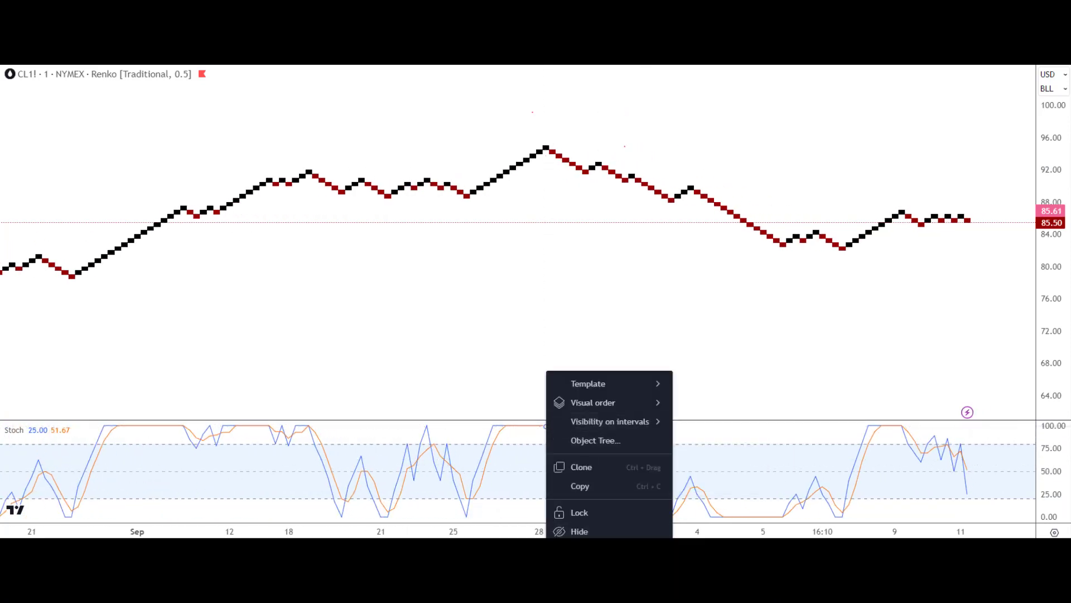
click(583, 534)
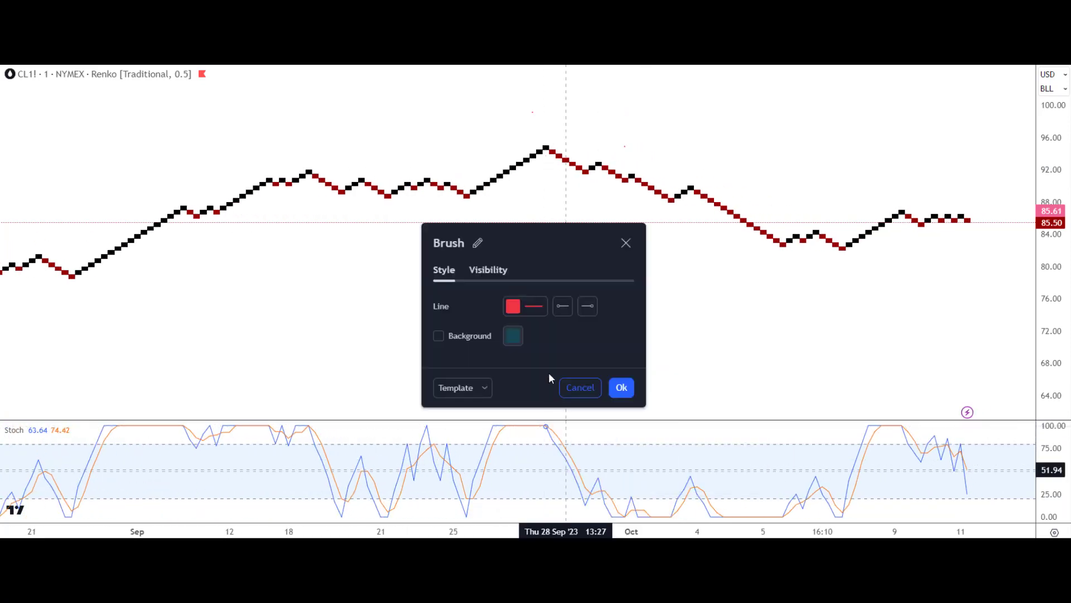
click(625, 244)
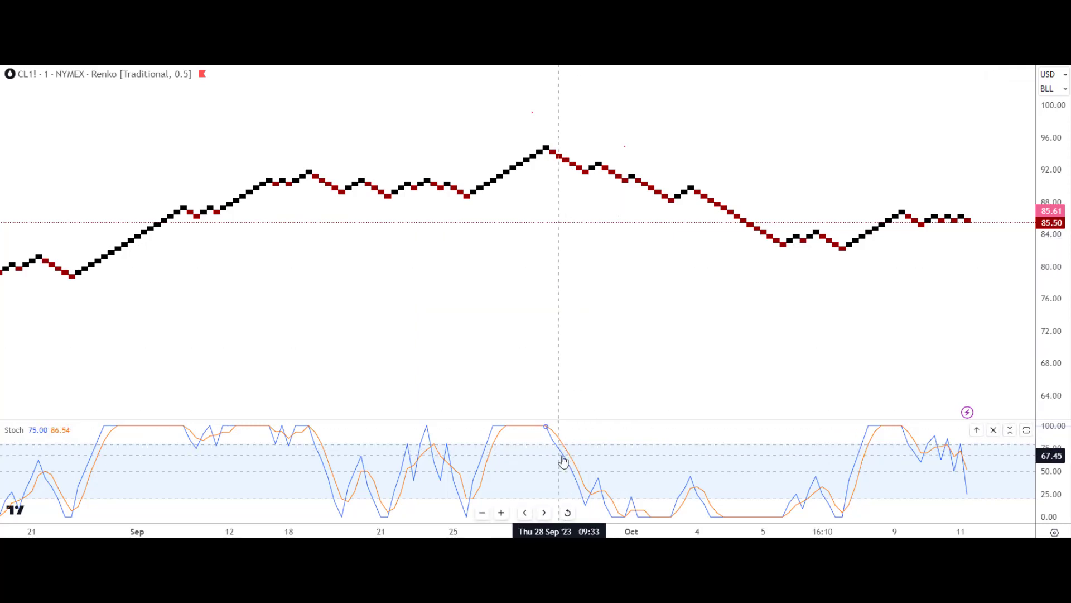
Step: Set the Stochastic indicator's %K Length to 5 and %K Smoothing to 3
right_click(559, 456)
click(602, 529)
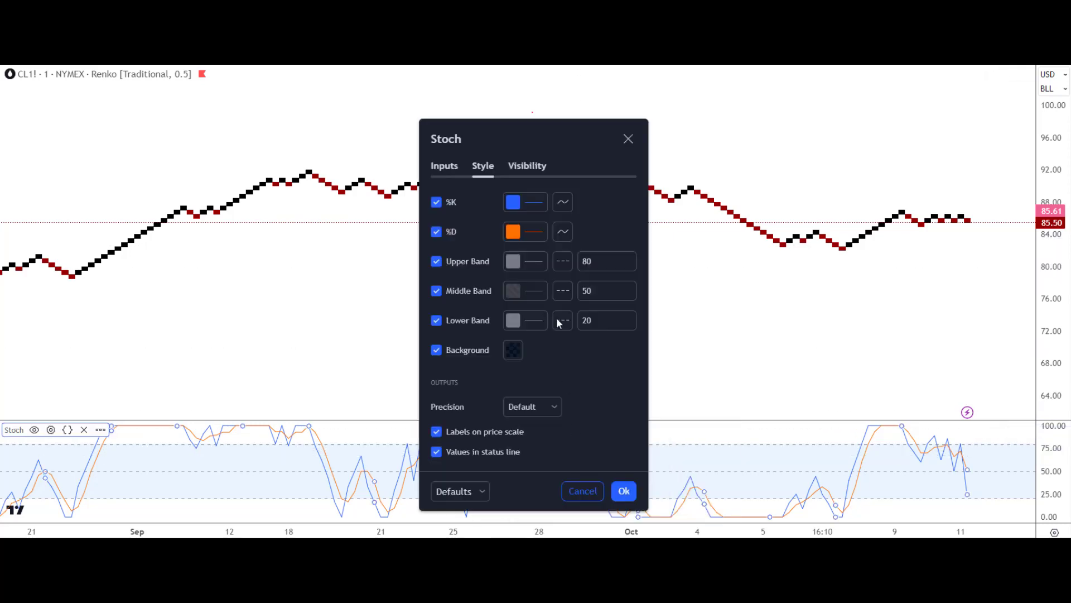
click(449, 167)
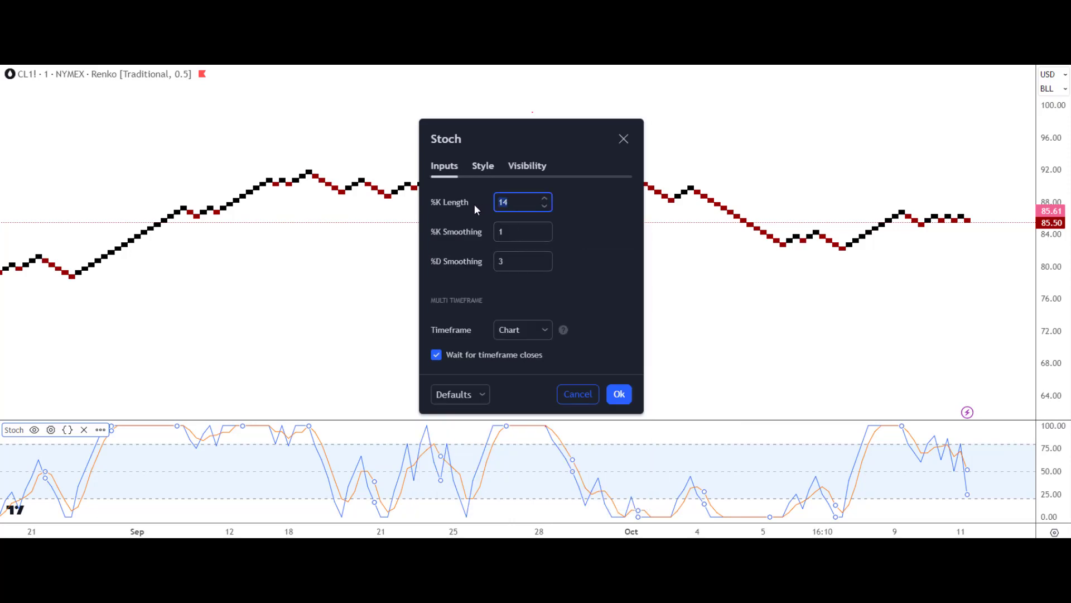
text(5)
key(Tab)
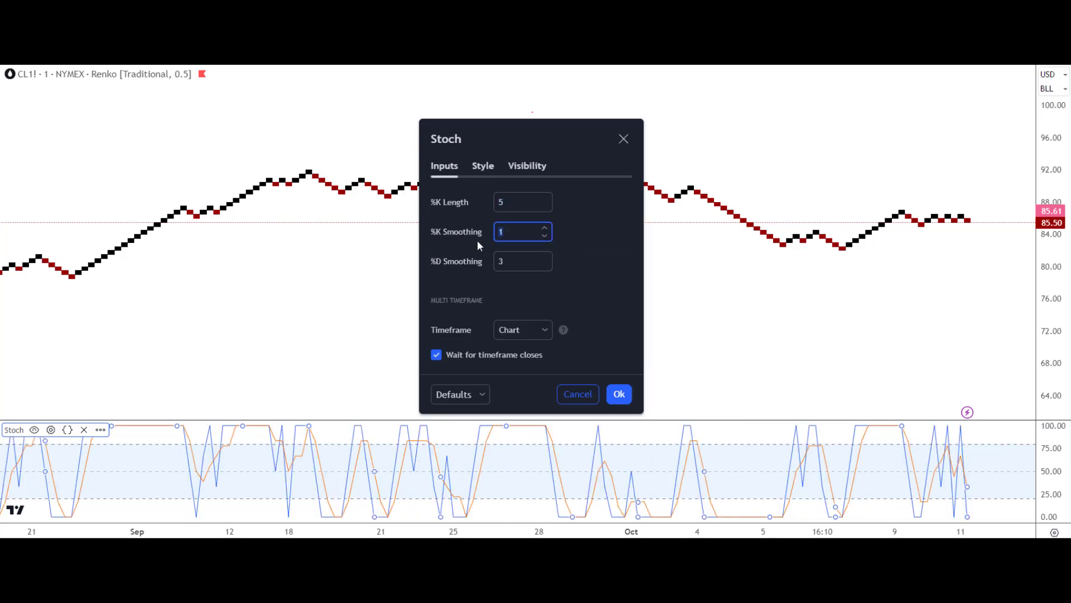
text(3)
click(621, 395)
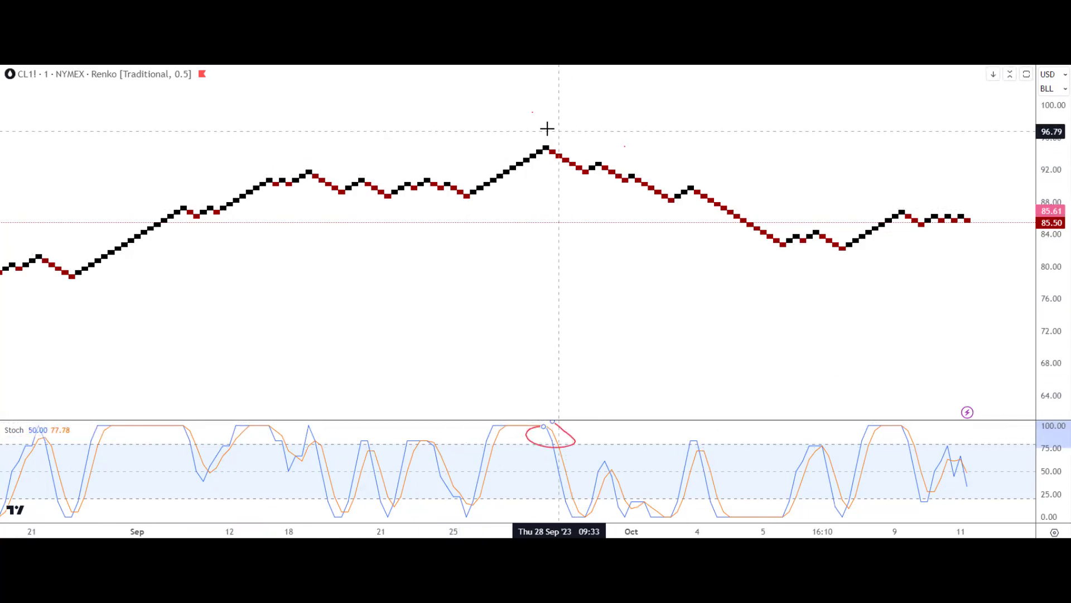
Step: Brush-mark the late-September peak, the following declines and the matching Stochastic turns, and remove all drawings from the chart
mouse_move(544, 130)
mouse_down()
mouse_move(672, 234)
mouse_move(731, 235)
mouse_up()
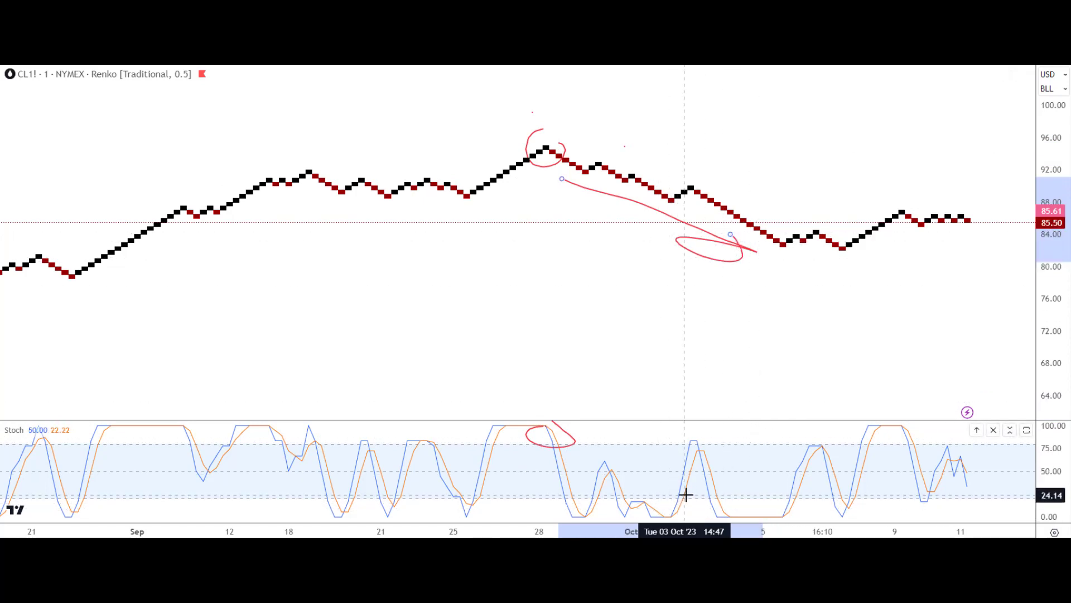
mouse_move(681, 486)
mouse_down()
mouse_move(694, 507)
mouse_move(671, 487)
mouse_move(672, 499)
mouse_up()
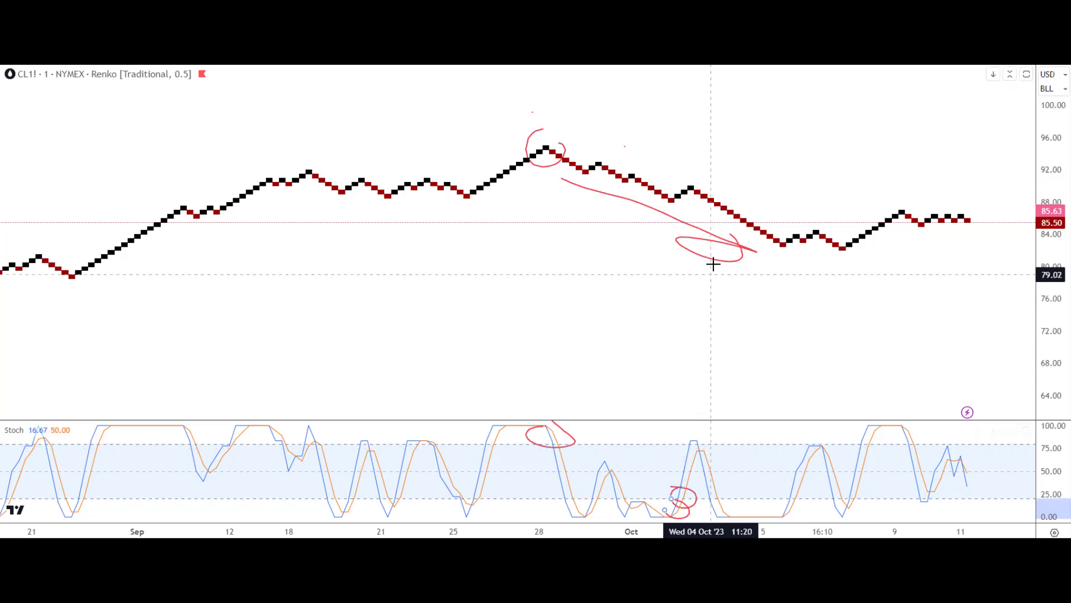
drag(677, 211, 698, 179)
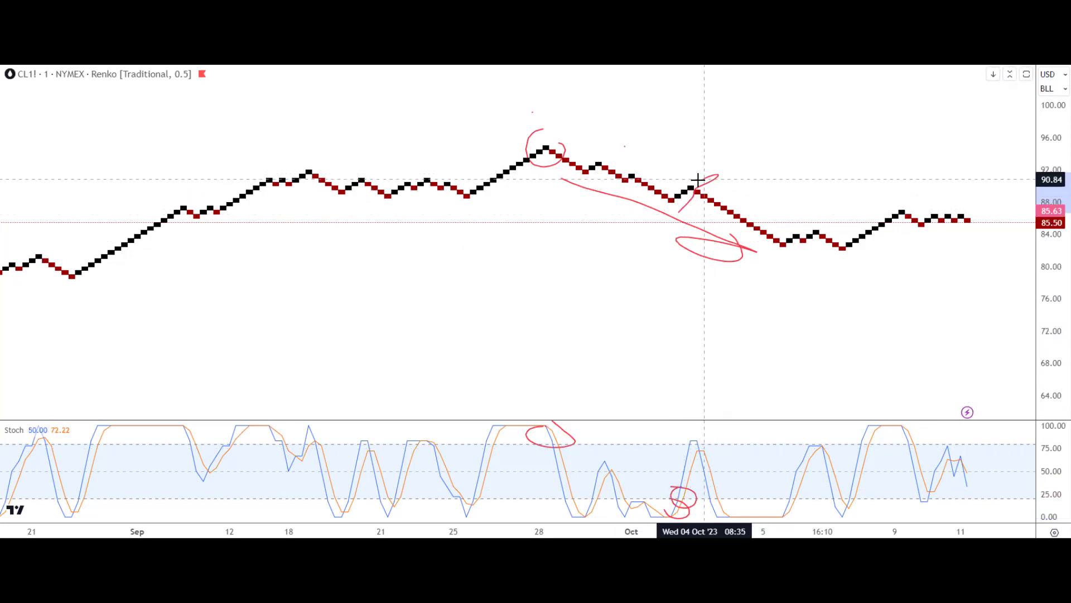
drag(696, 434, 710, 434)
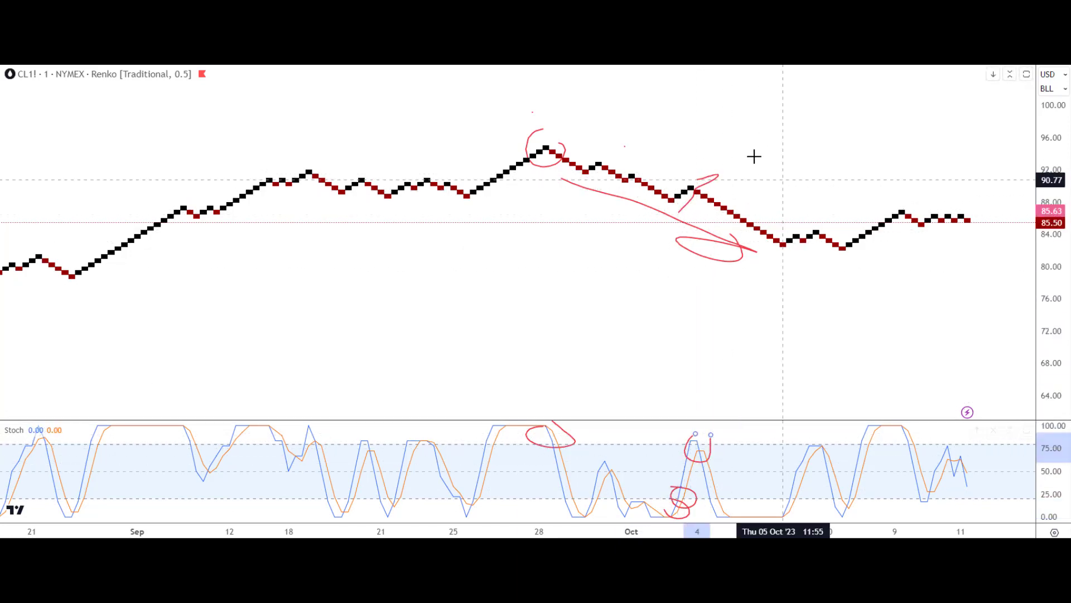
mouse_move(736, 188)
mouse_down()
mouse_move(784, 232)
mouse_move(747, 233)
mouse_move(790, 217)
mouse_up()
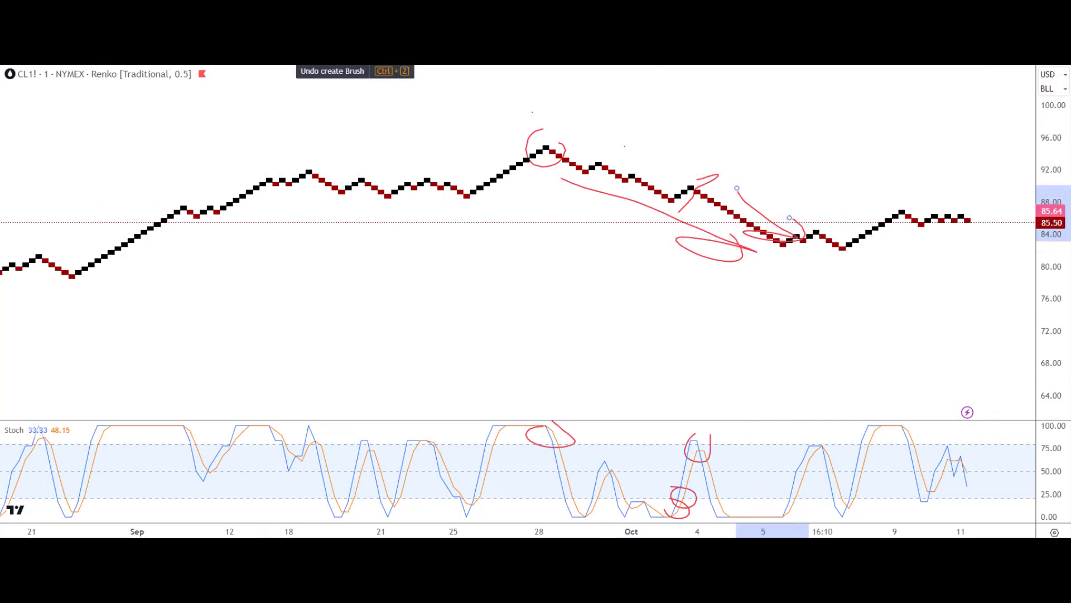
right_click(400, 112)
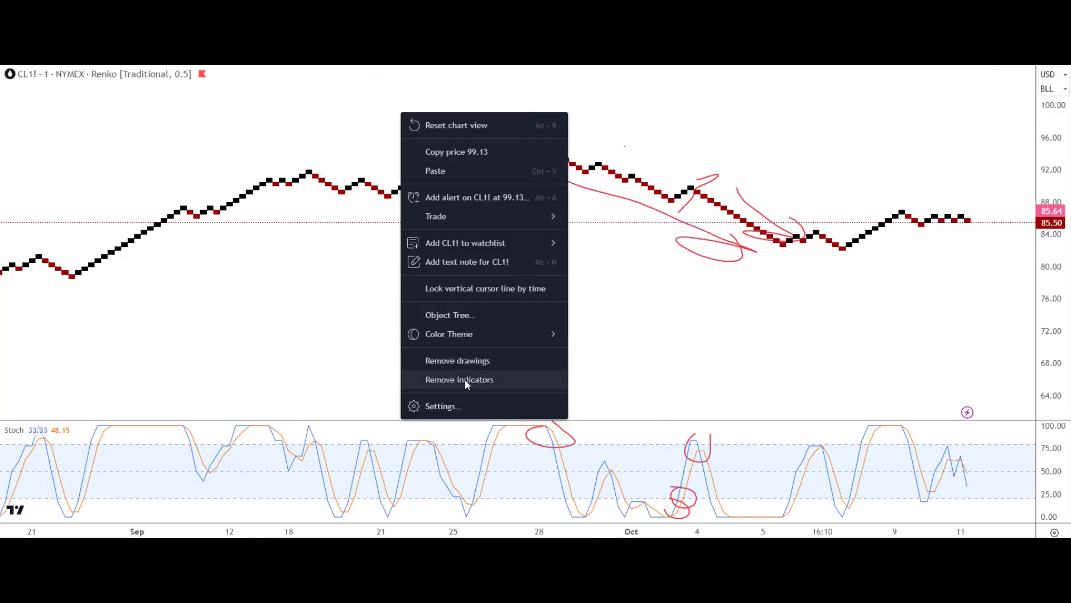
click(453, 361)
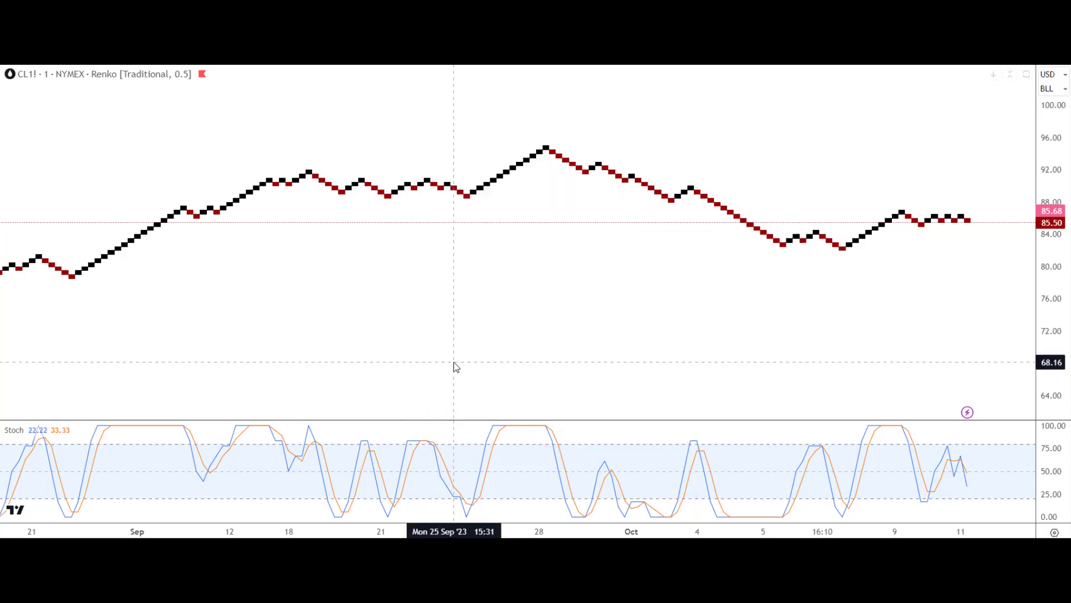
Step: Try the Bollinger Bands indicator on the CL1! Renko chart and remove it again
click(181, 65)
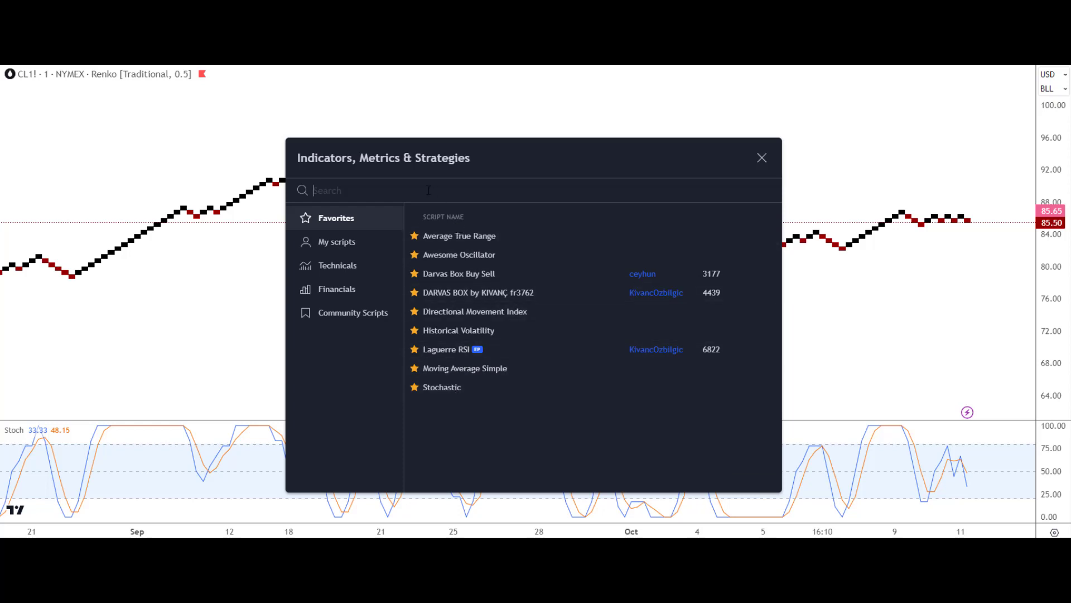
text(ollinger)
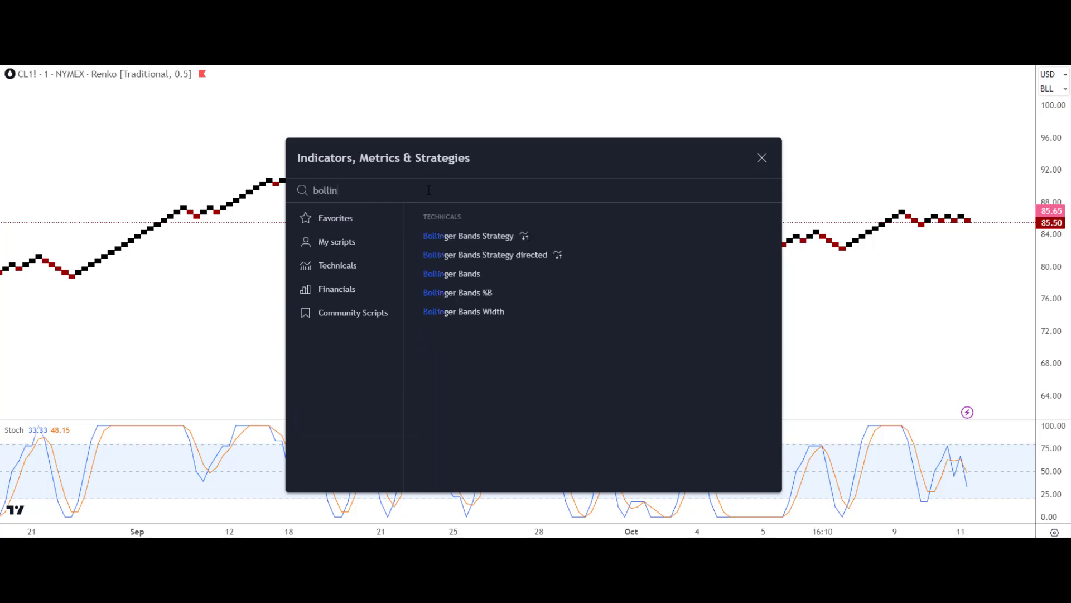
click(478, 273)
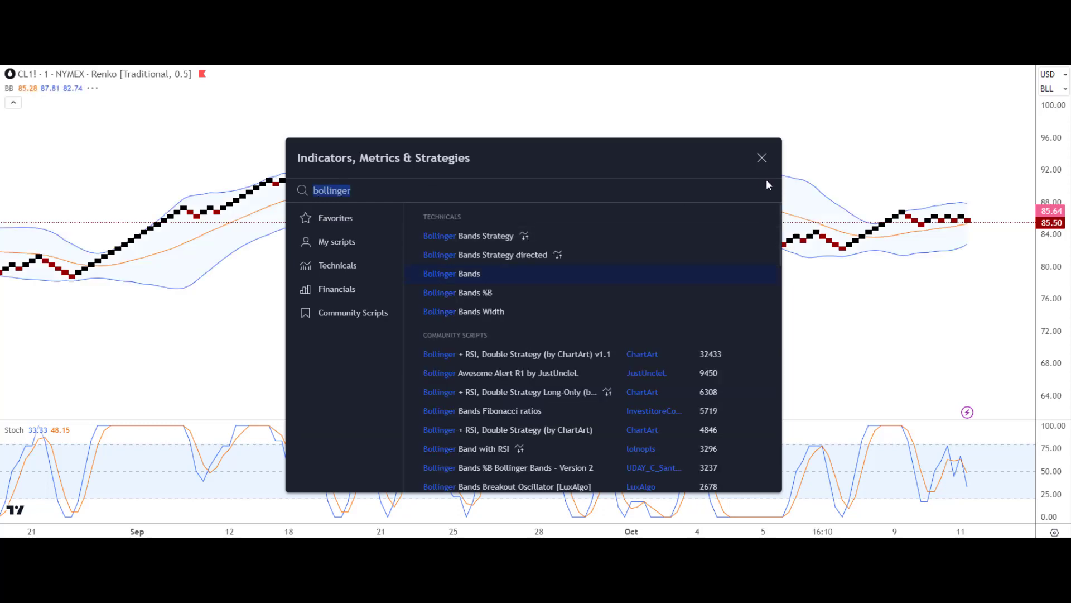
key(Escape)
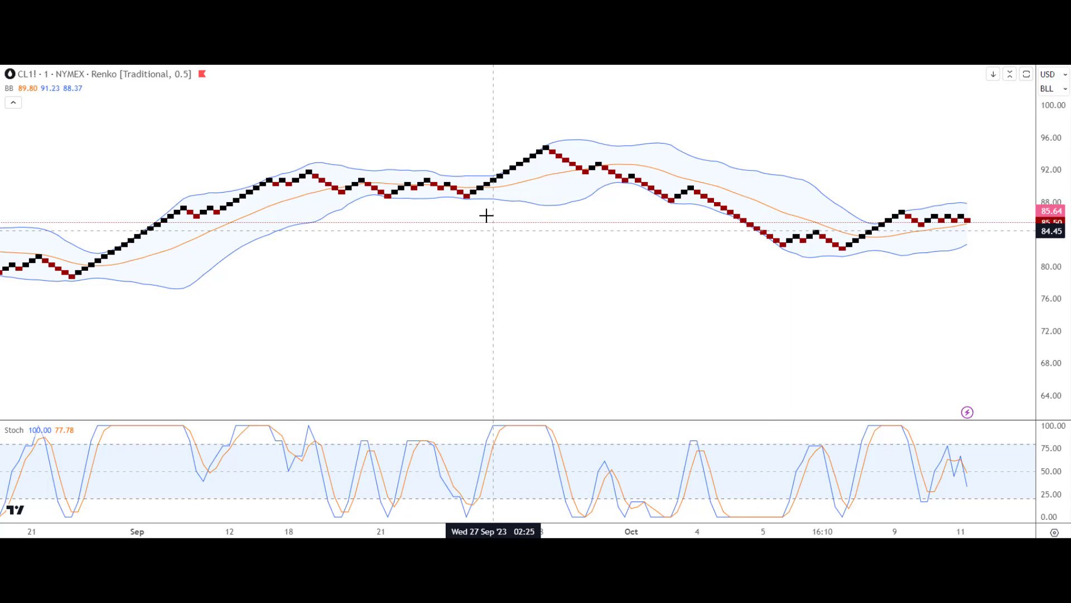
right_click(616, 151)
click(660, 370)
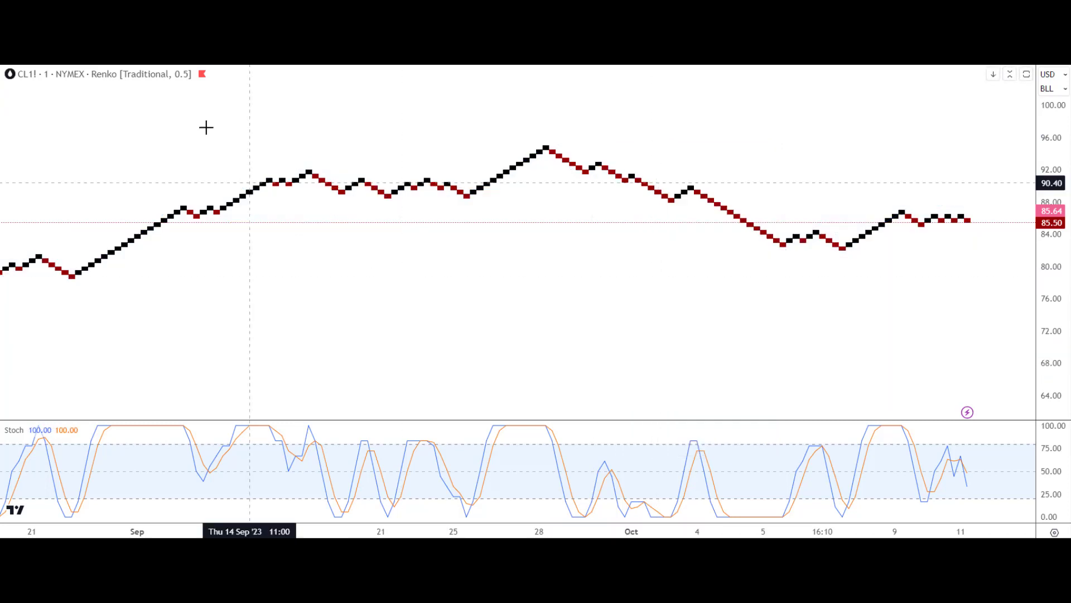
Step: Find the built-in Ichimoku Cloud indicator and add it to the CL1! Renko chart
key(slash)
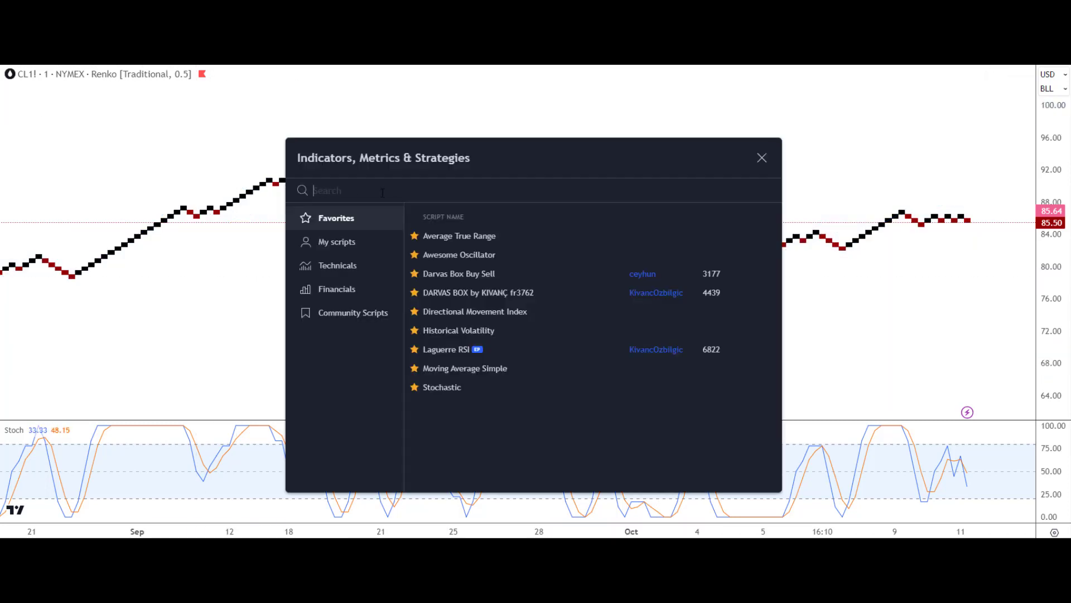
text(ic)
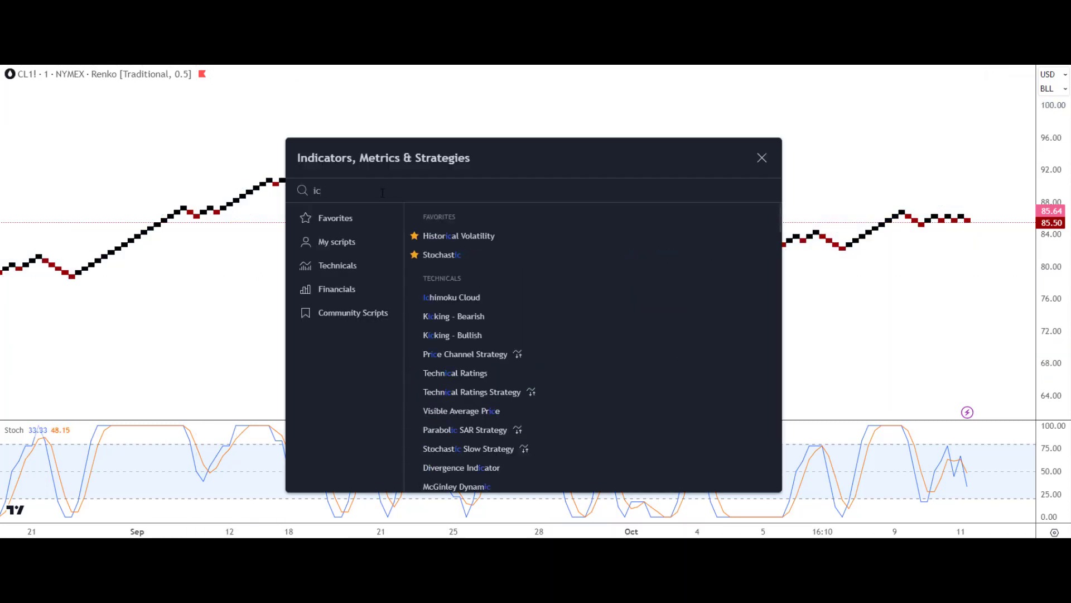
text(himoku)
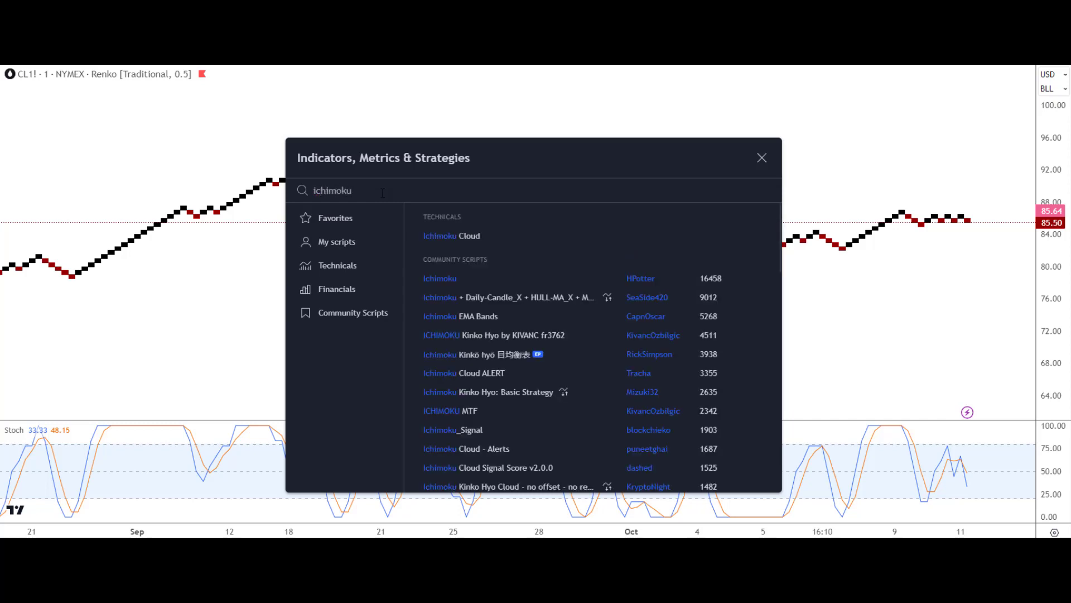
click(476, 236)
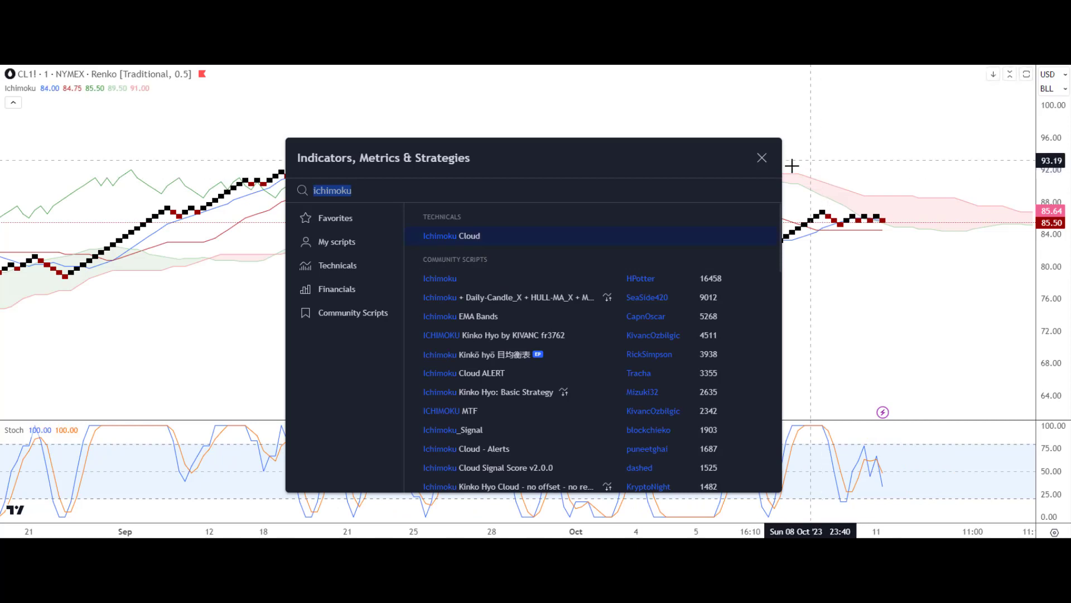
click(759, 158)
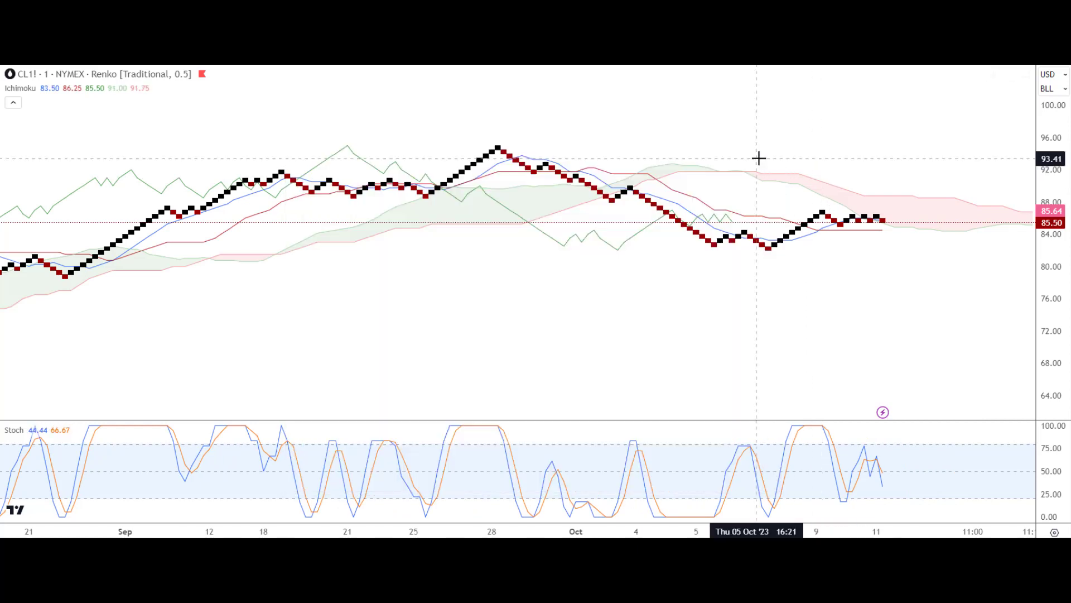
Step: Hide the Ichimoku indicator's Lagging Span, Base Line and Conversion Line, leaving only the cloud spans displayed
right_click(661, 185)
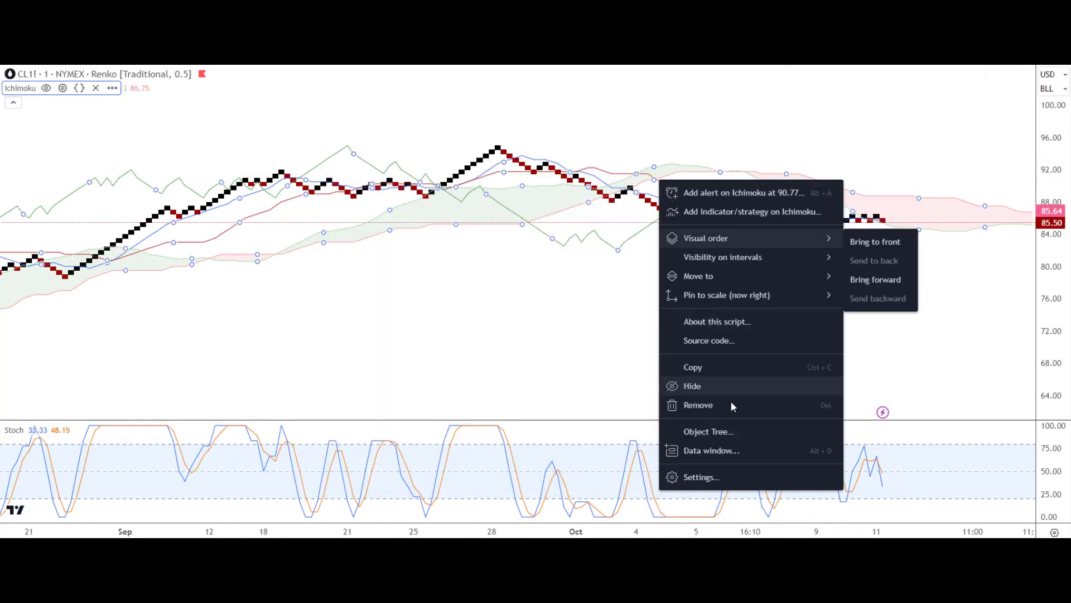
click(711, 475)
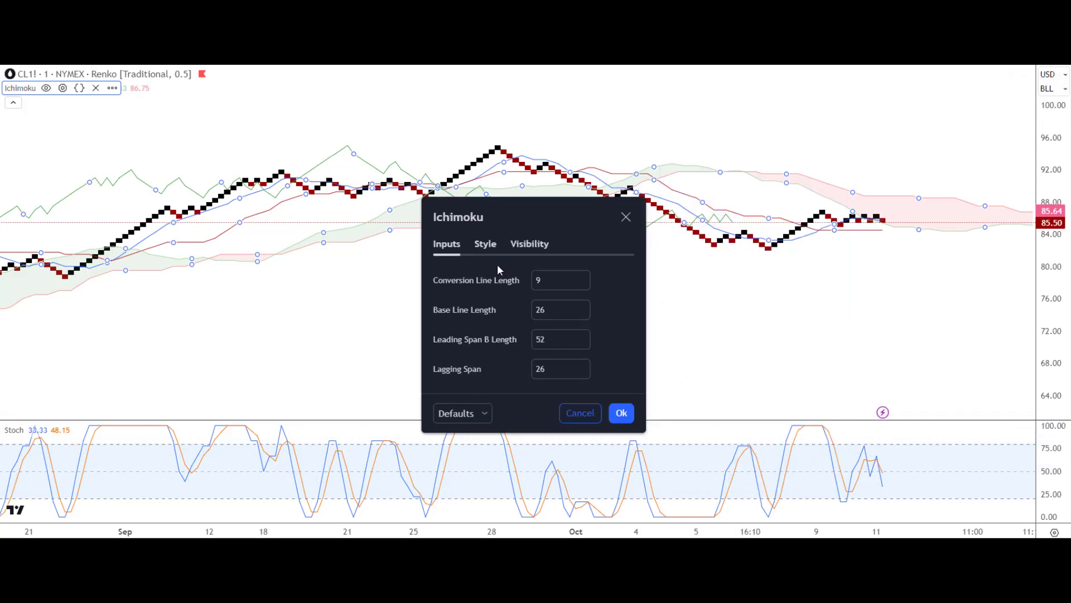
click(485, 245)
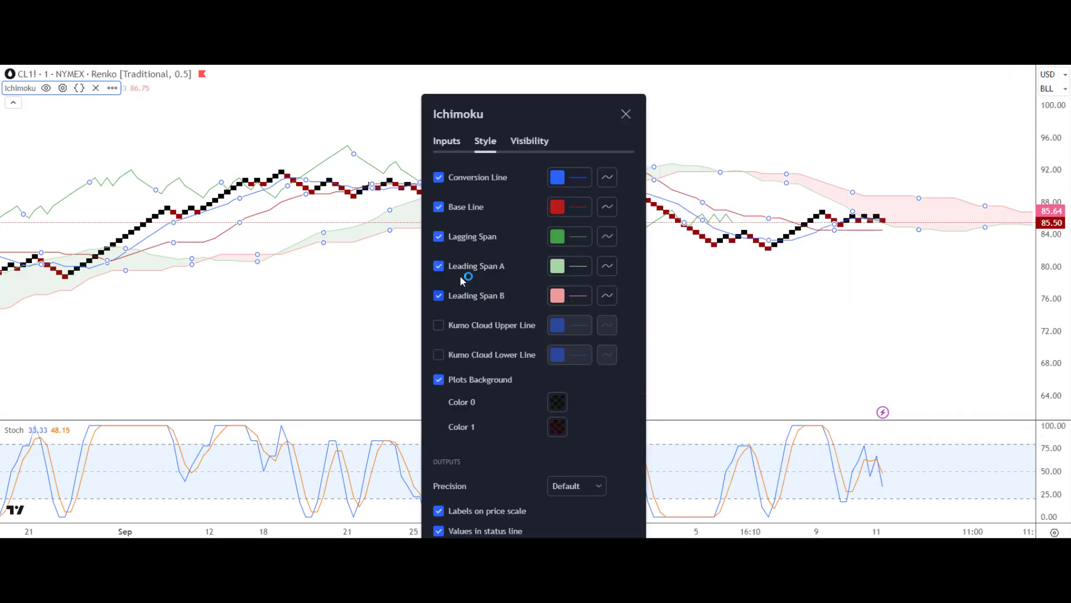
click(438, 237)
click(438, 208)
click(438, 178)
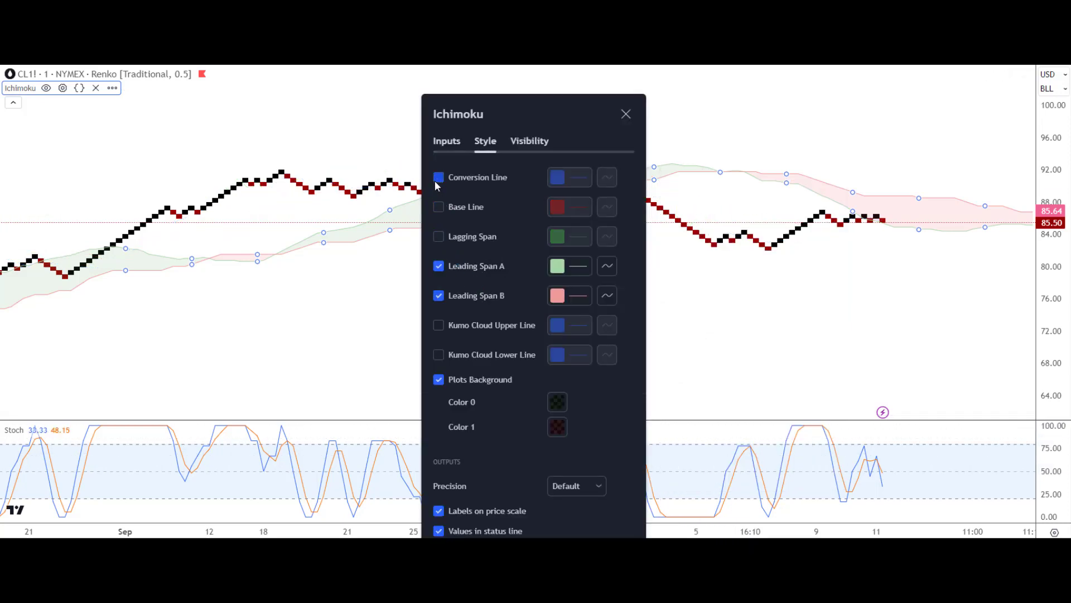
drag(455, 116, 354, 119)
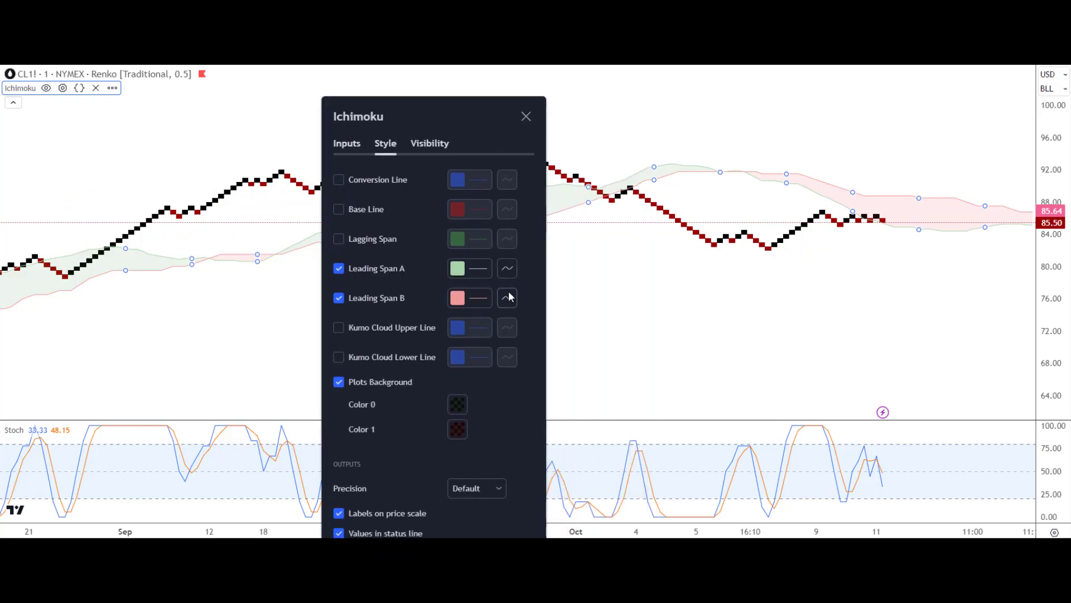
Step: Color the Ichimoku cloud's plots background solid green for Color 0 and solid red for Color 1
click(458, 405)
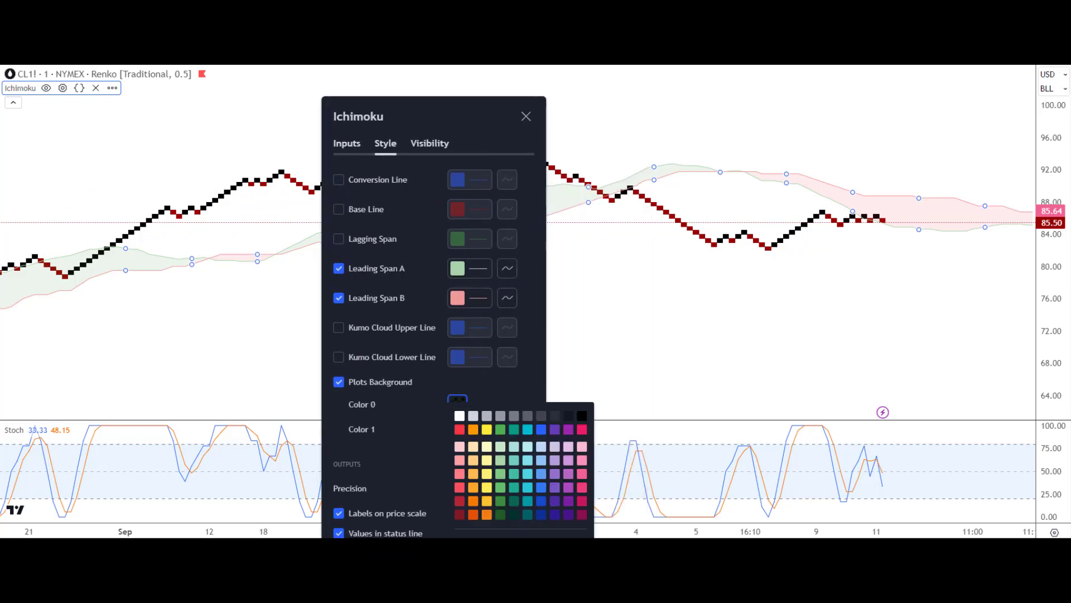
click(501, 430)
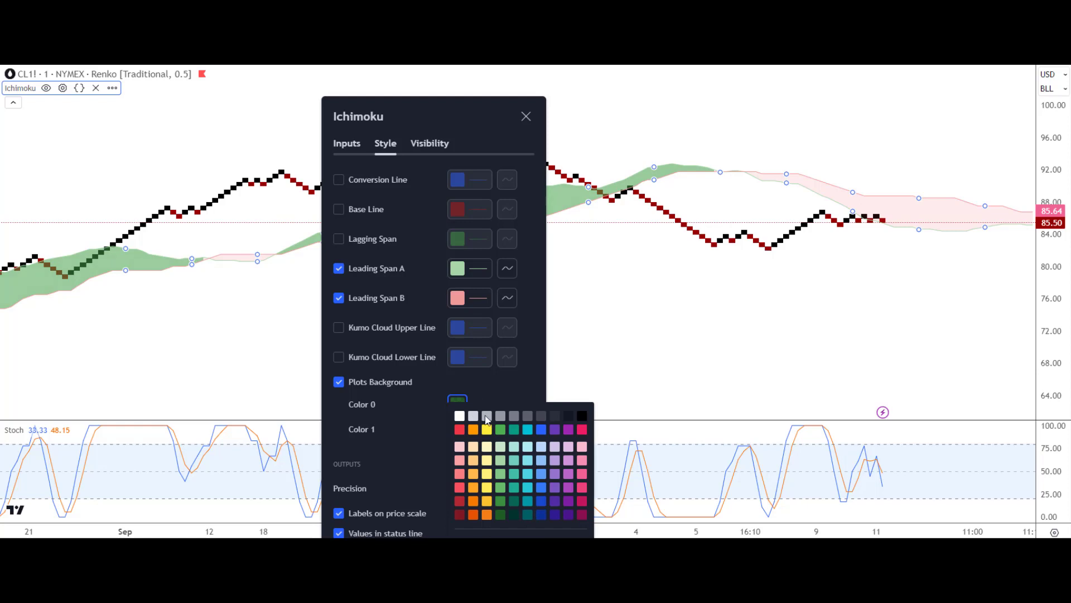
click(491, 389)
click(459, 430)
click(460, 429)
click(524, 116)
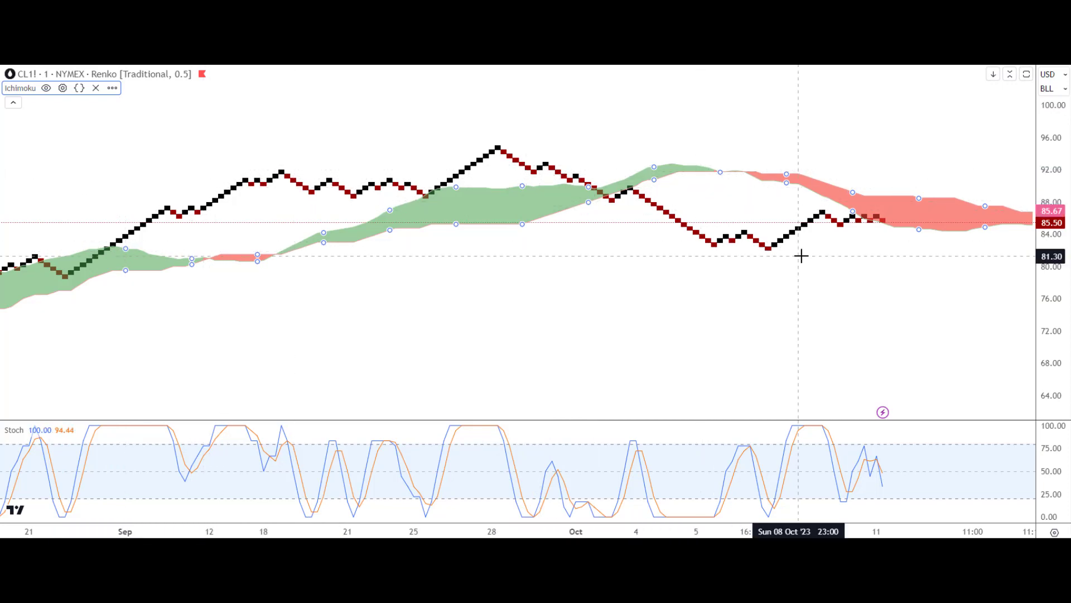
Step: Remove the Ichimoku indicator from the CL1! Renko chart
right_click(406, 233)
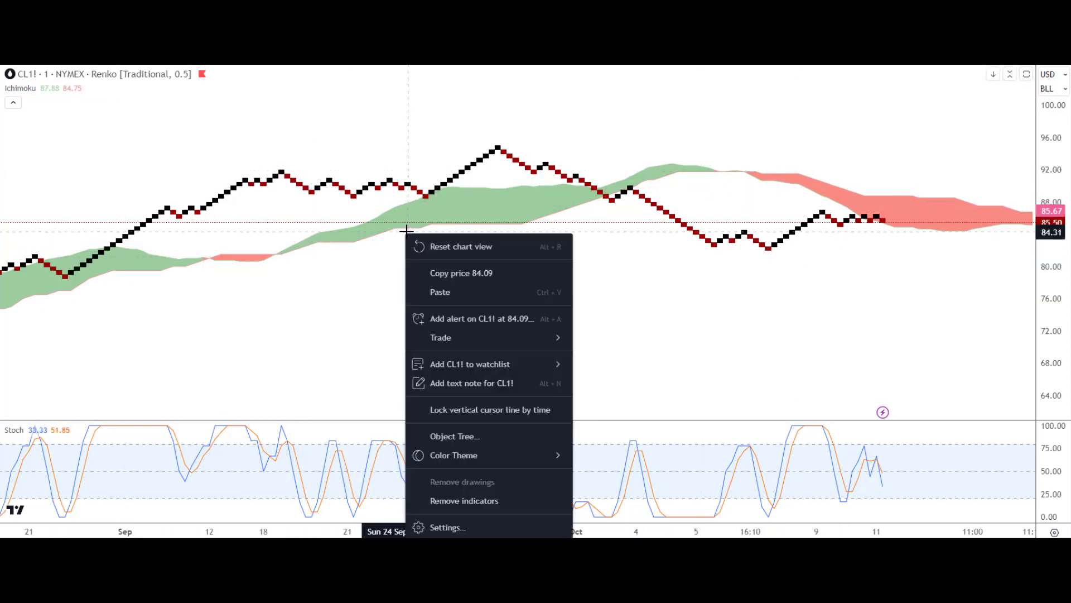
click(406, 232)
right_click(406, 228)
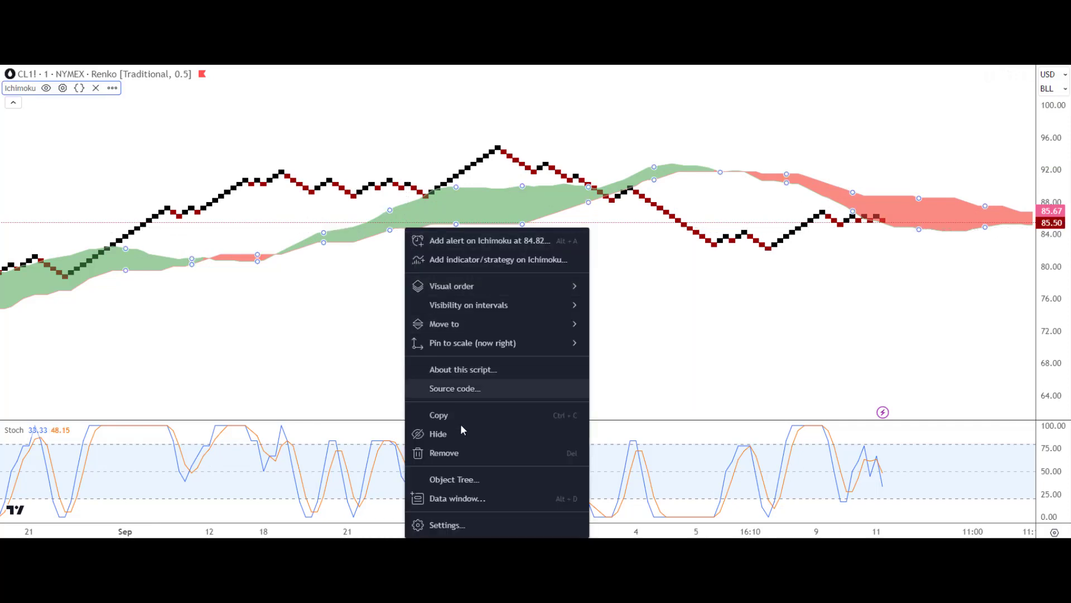
click(460, 453)
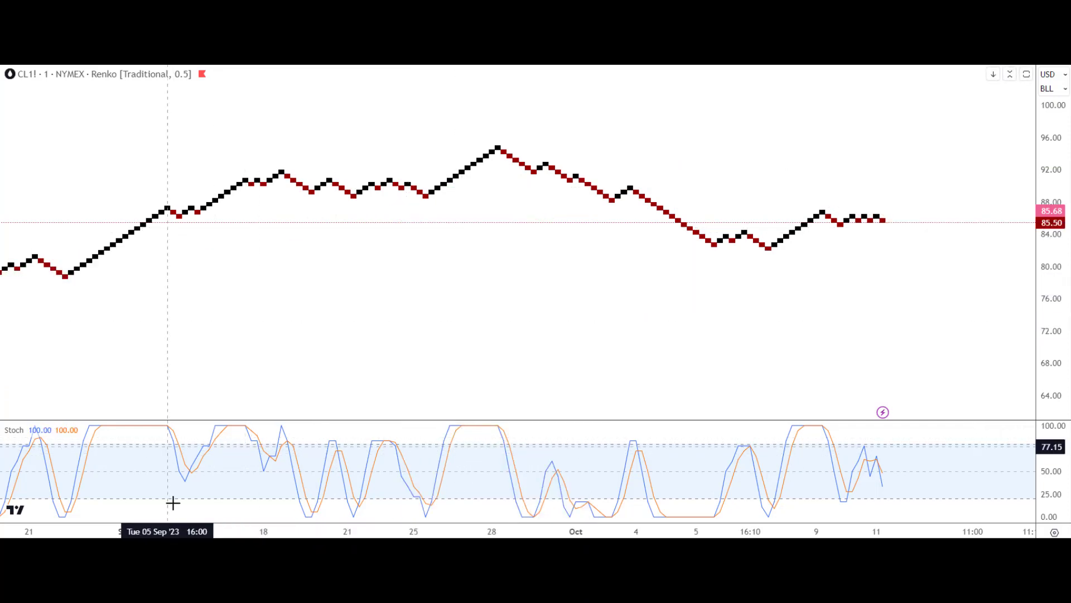
Step: Draw a Trend-Based Fib Extension from the 23 August low near 78.5 to the 28 September high near 94.95, ending back at the low
drag(184, 533, 255, 530)
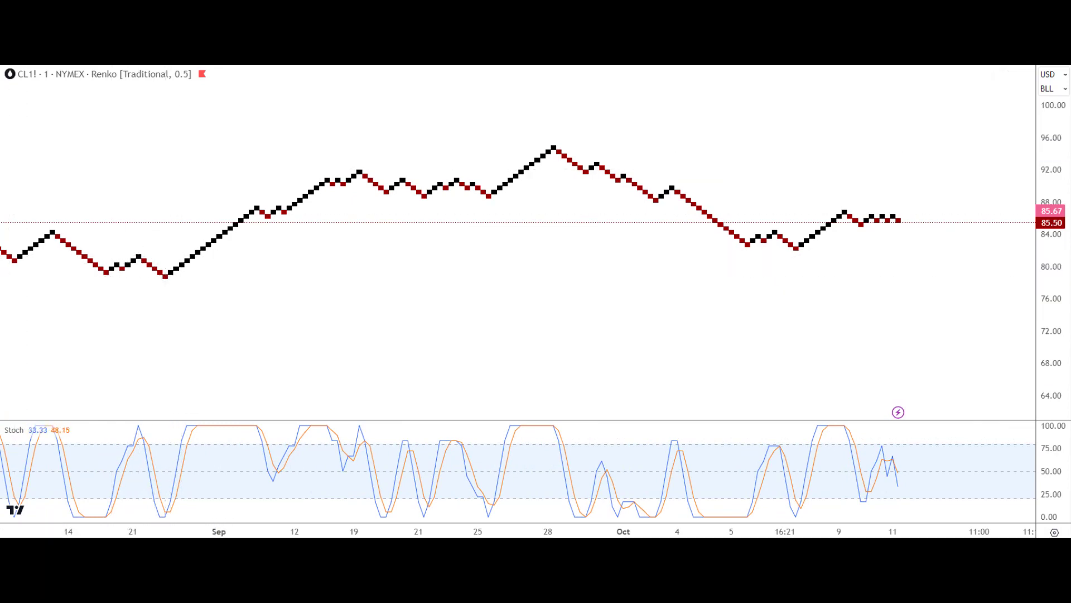
click(2, 134)
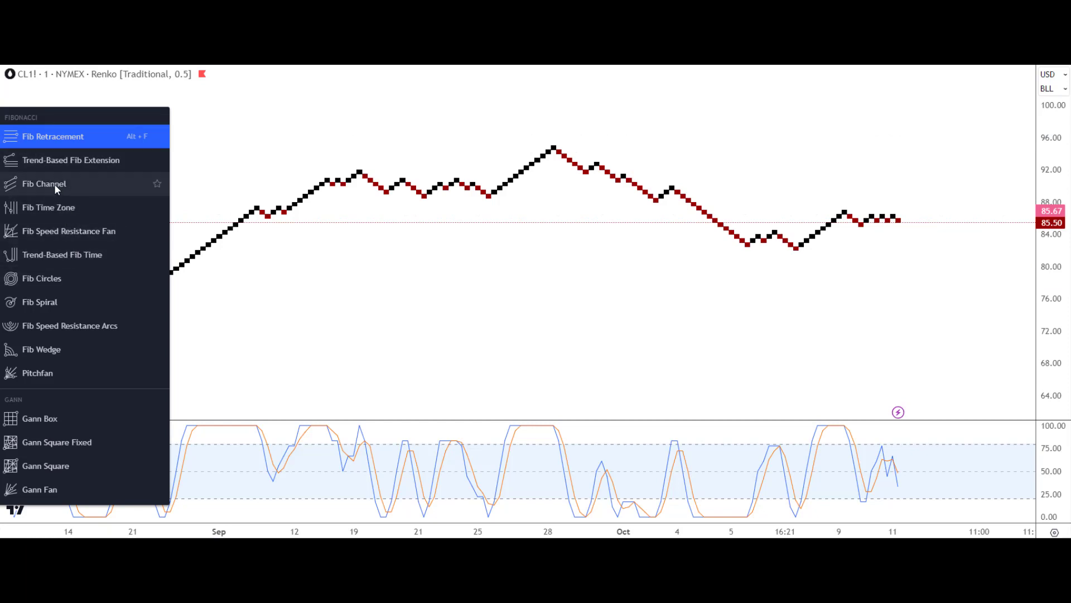
click(66, 163)
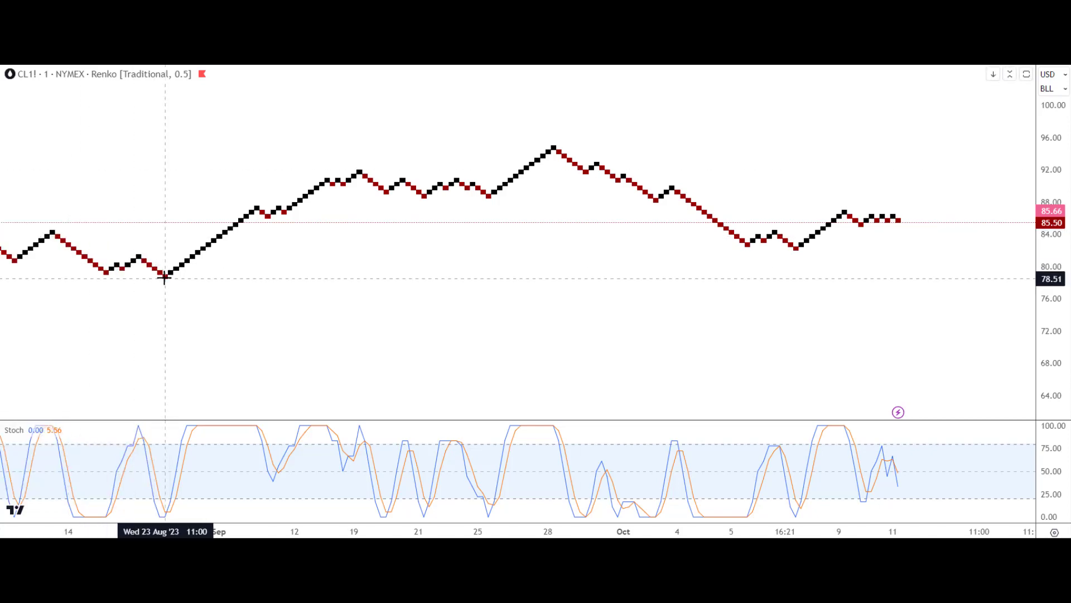
click(164, 277)
click(554, 146)
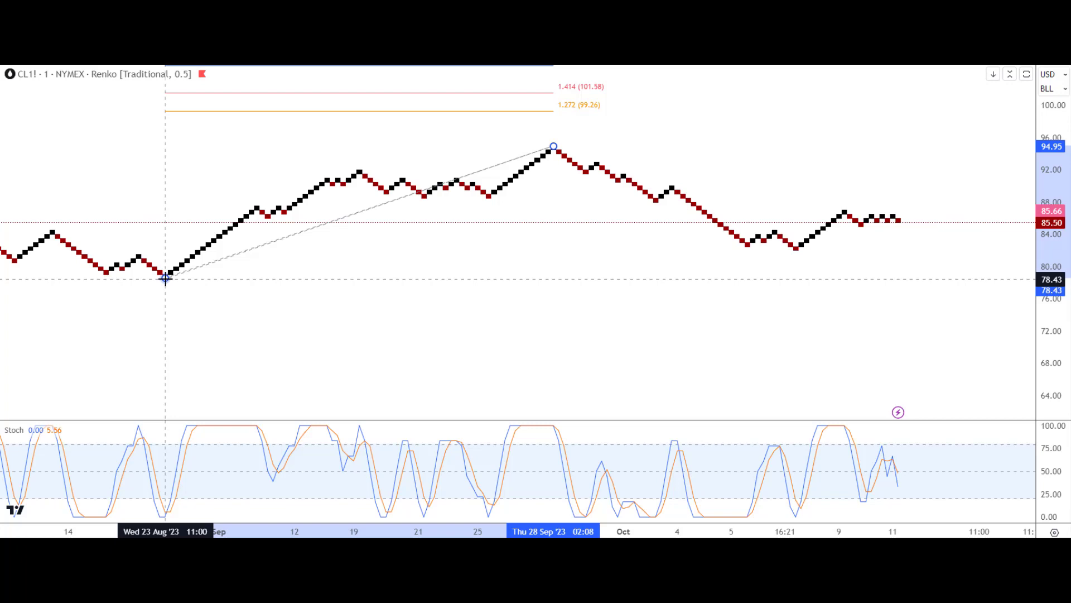
click(189, 260)
Step: Show the Fib extension's 0, 0.236, 0.382, 0.5, 0.618, 0.786 and 1 levels, and stretch its upper end point past the latest bricks
right_click(289, 112)
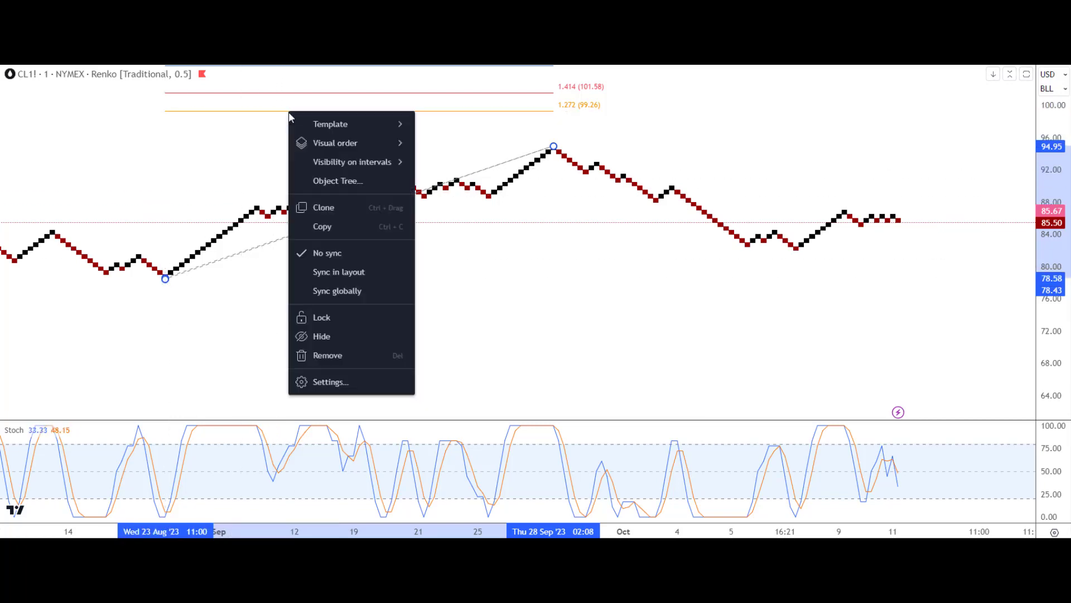
click(337, 374)
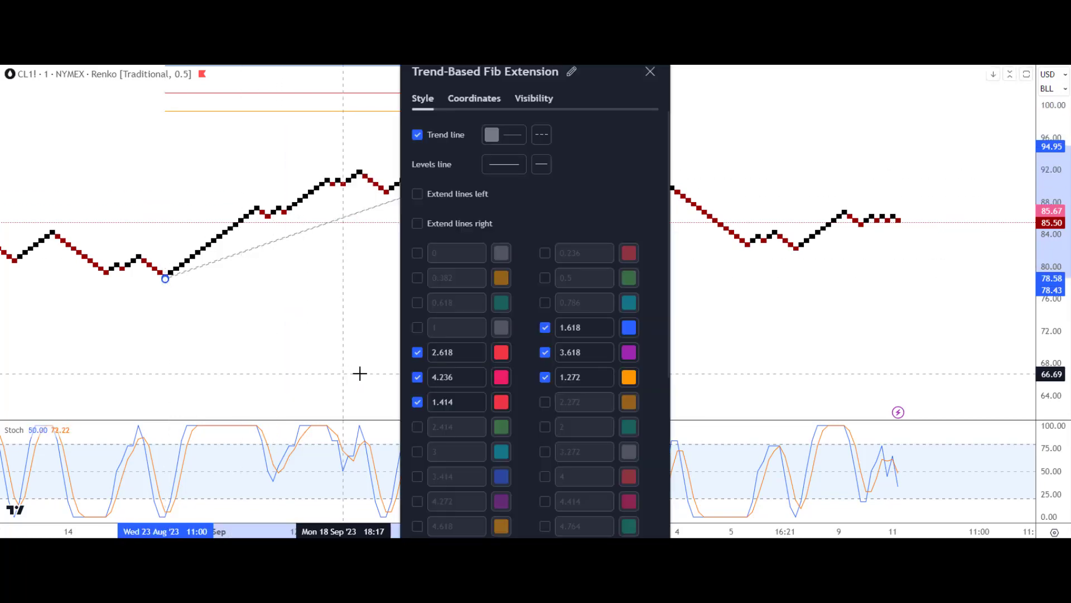
click(417, 253)
click(417, 278)
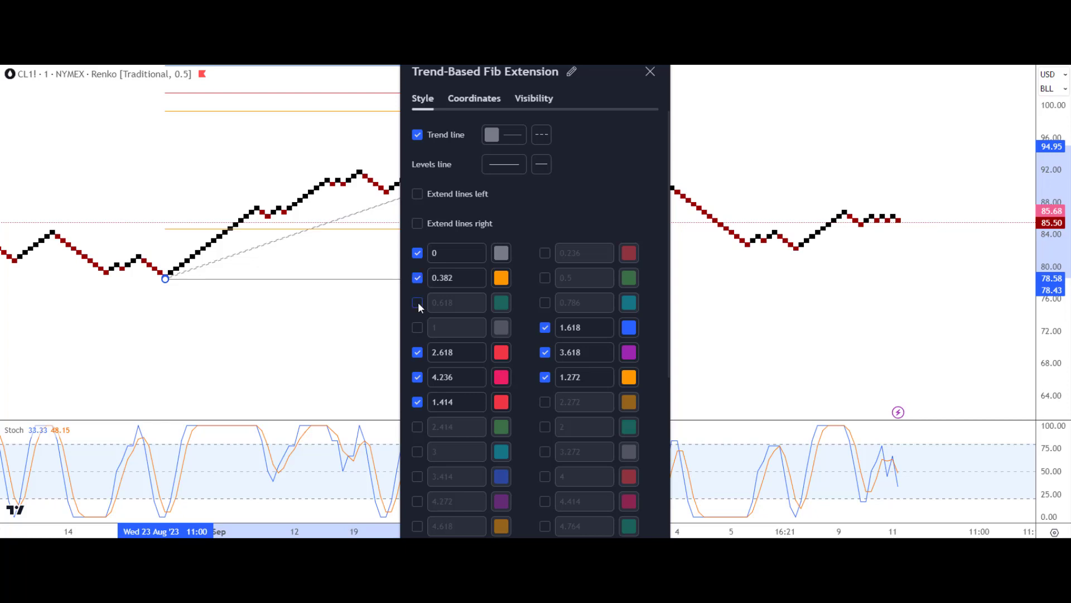
click(417, 302)
click(546, 302)
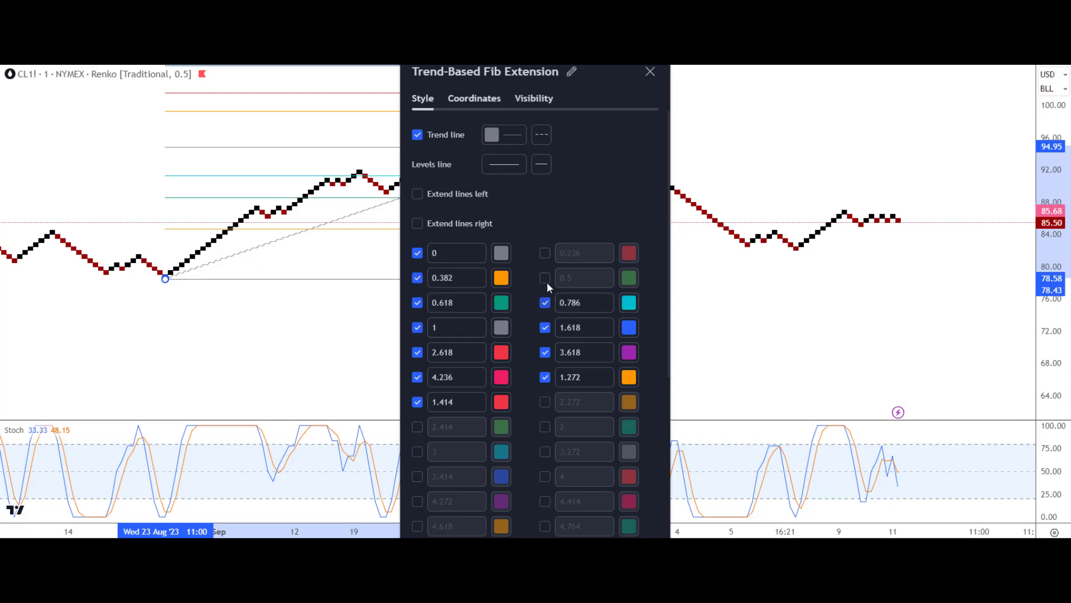
click(545, 278)
click(545, 253)
click(652, 73)
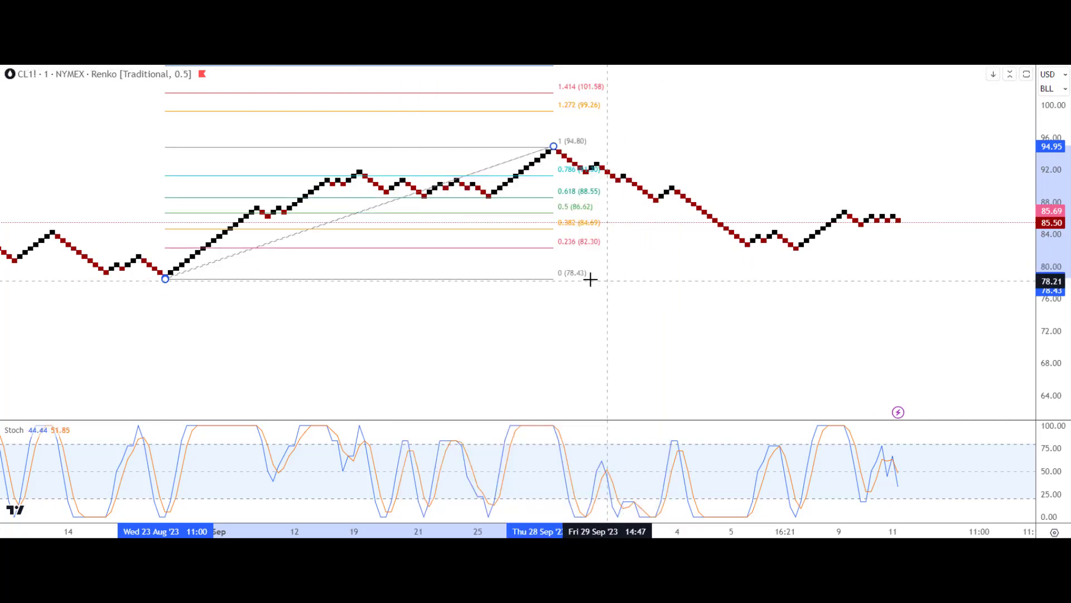
drag(554, 147, 930, 142)
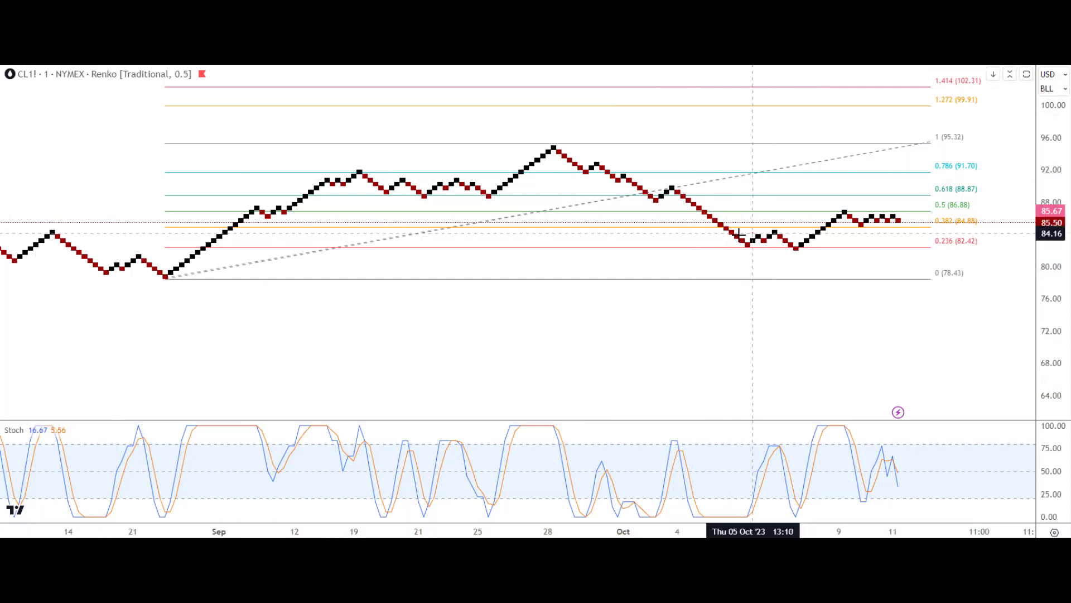
Step: Circle the early October lows and the late September consolidation freehand, and draw a rising trend line from about 77.70 to about 95.54
drag(732, 250, 830, 249)
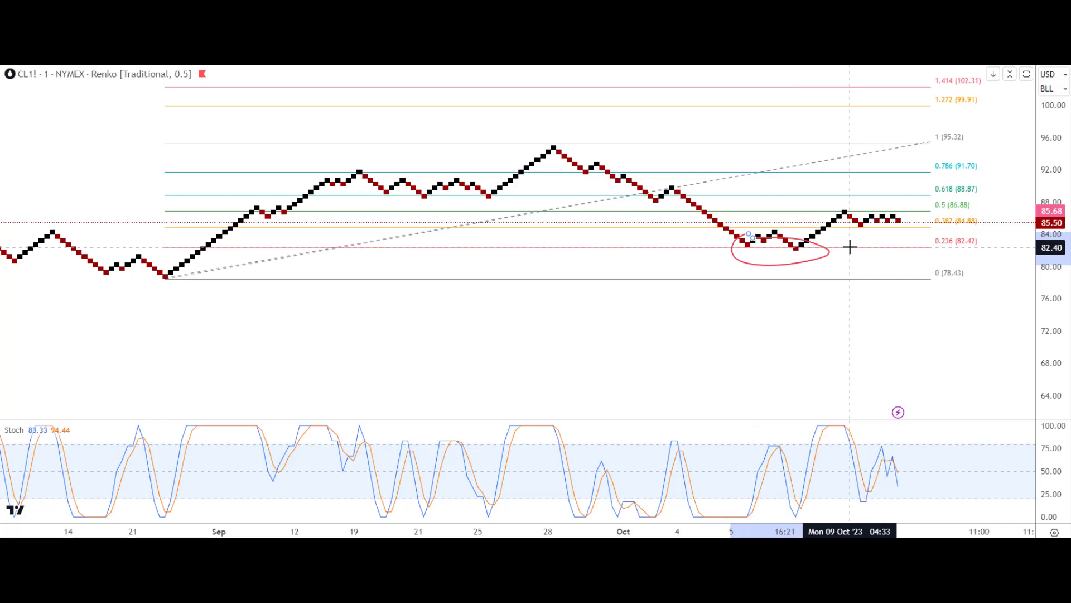
mouse_move(357, 187)
mouse_down()
mouse_move(449, 205)
mouse_move(502, 192)
mouse_up()
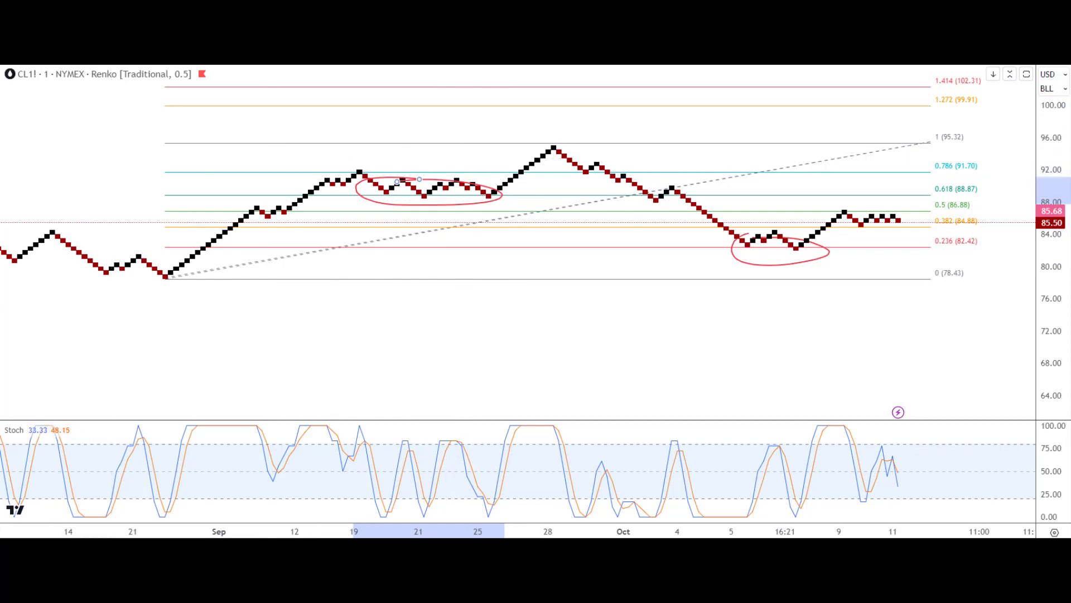
click(149, 285)
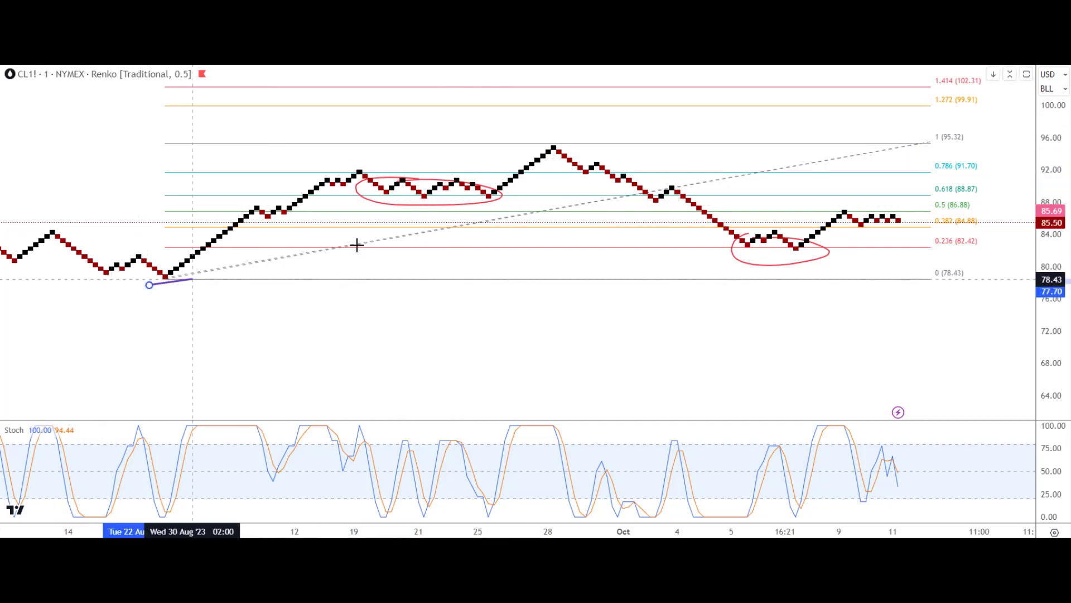
click(764, 141)
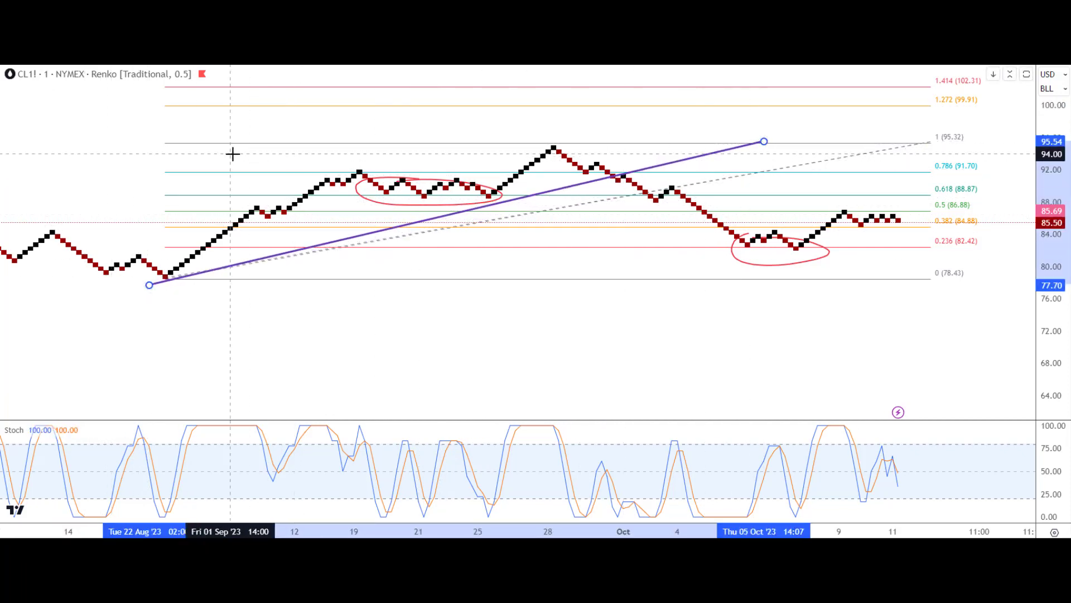
Step: Add the Moving Average Simple indicator from the favorites to the CL1! Renko chart
key(slash)
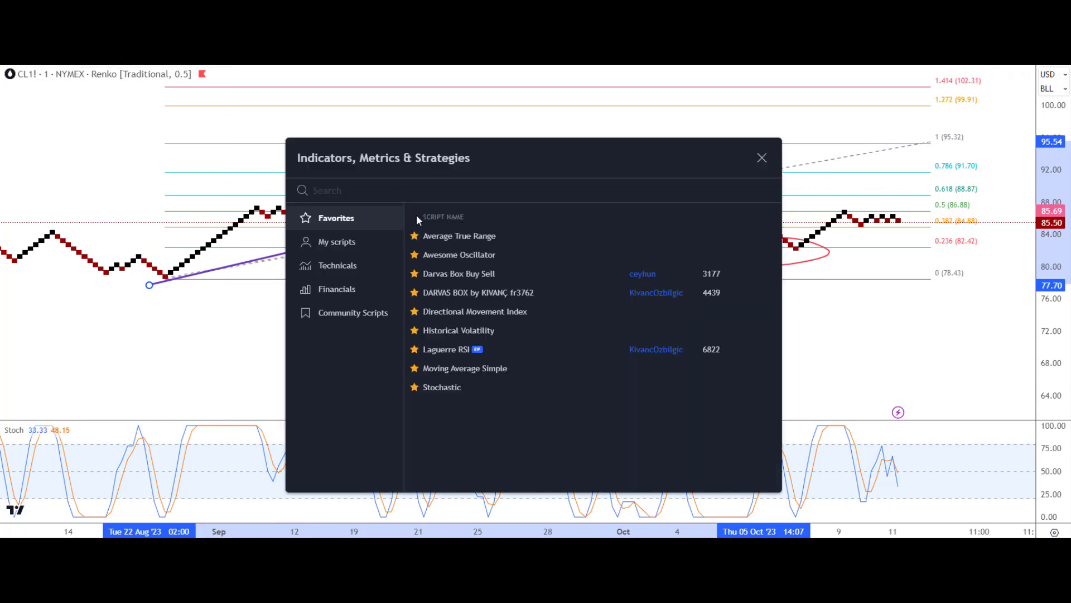
click(475, 370)
click(760, 158)
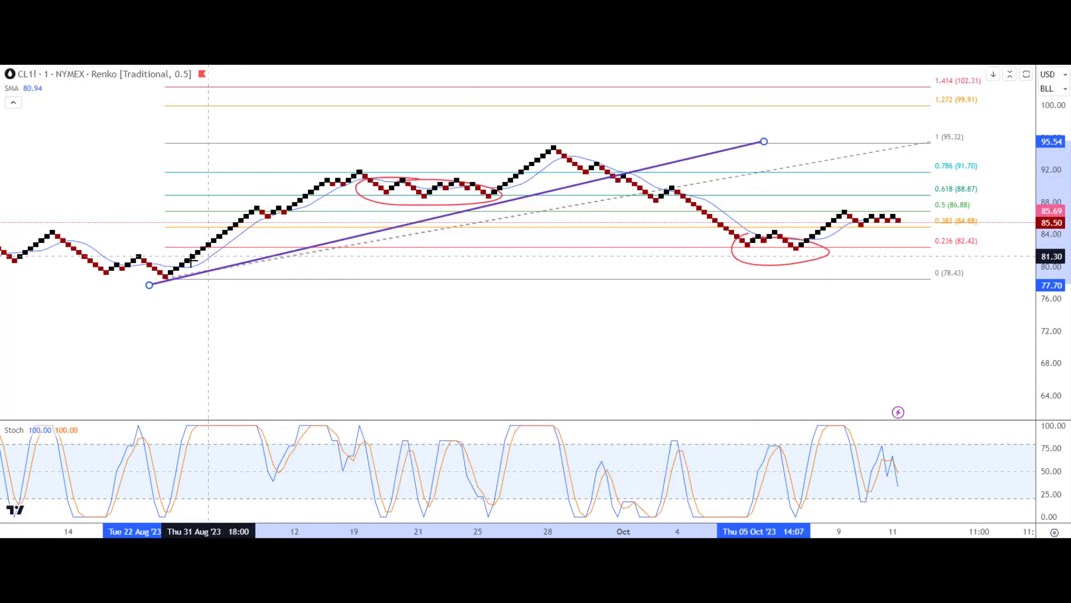